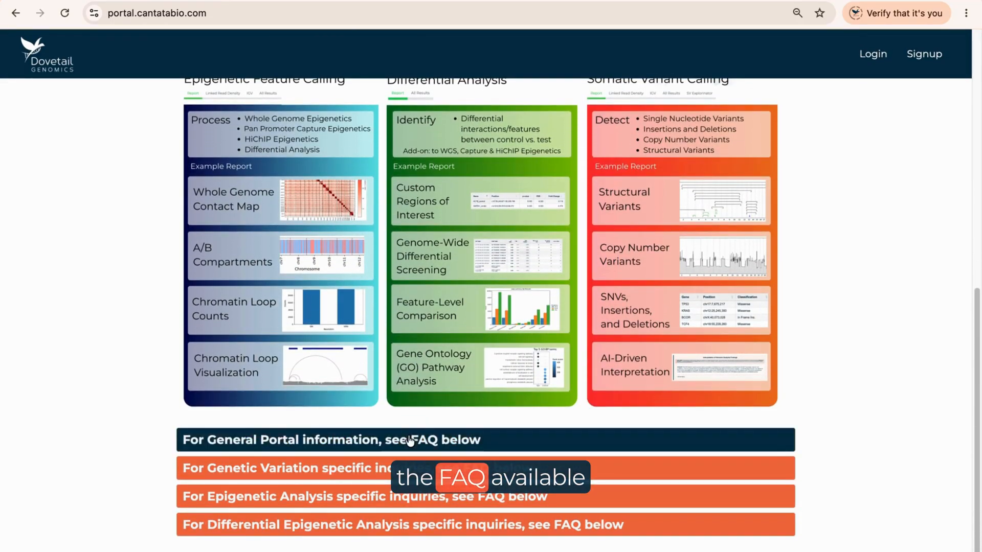
Read through the FAQ sections on general portal information and differential epigenetic analysis
{"action": "left_click", "coordinate": [413, 437]}
{"action": "left_click", "coordinate": [410, 439]}
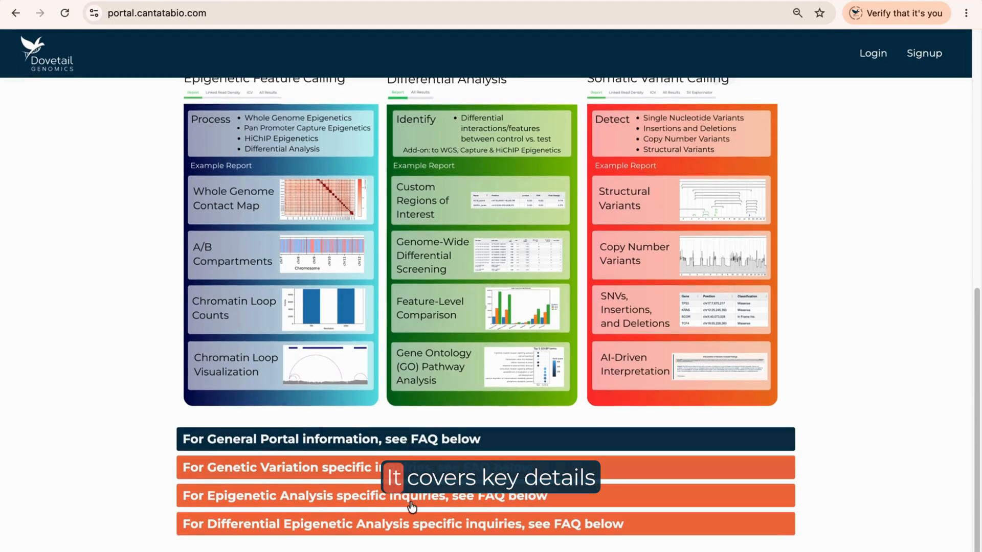
{"action": "left_click", "coordinate": [414, 526]}
{"action": "scroll", "coordinate": [413, 525], "scroll_direction": "down", "scroll_amount": 7}
{"action": "scroll", "coordinate": [414, 525], "scroll_direction": "down", "scroll_amount": 7}
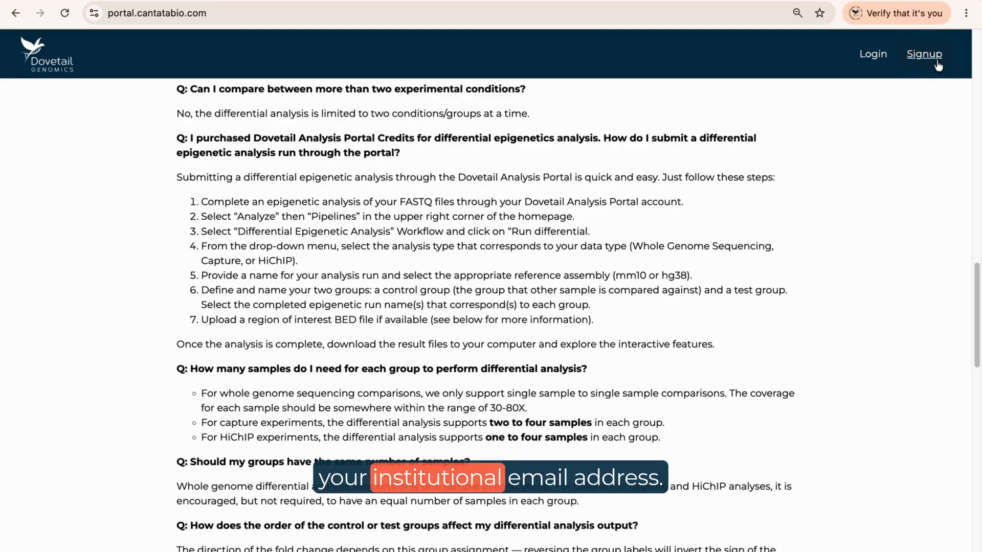
Review the account sign-up form and its user agreement, and go to the login page
{"action": "left_click", "coordinate": [937, 57]}
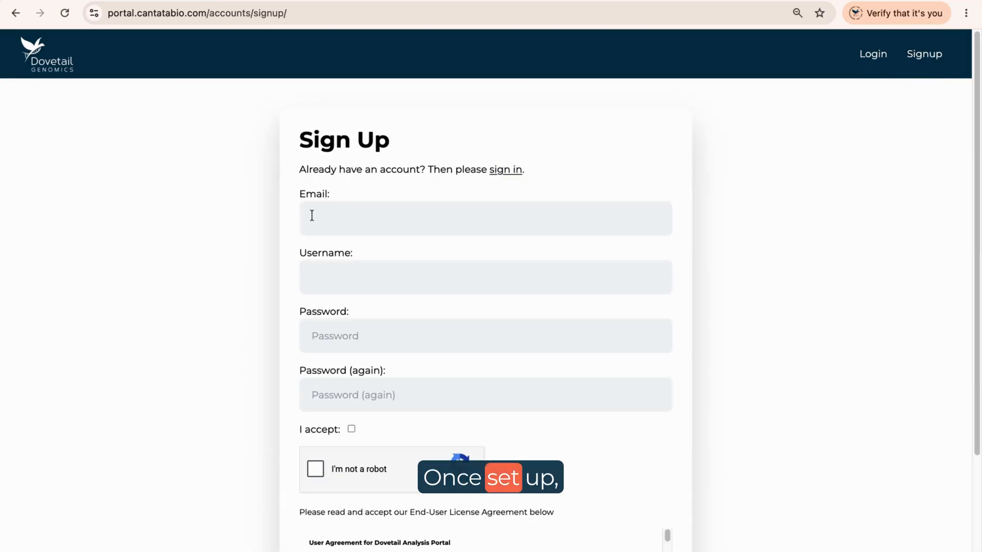
{"action": "scroll", "coordinate": [408, 215], "scroll_direction": "down", "scroll_amount": 4}
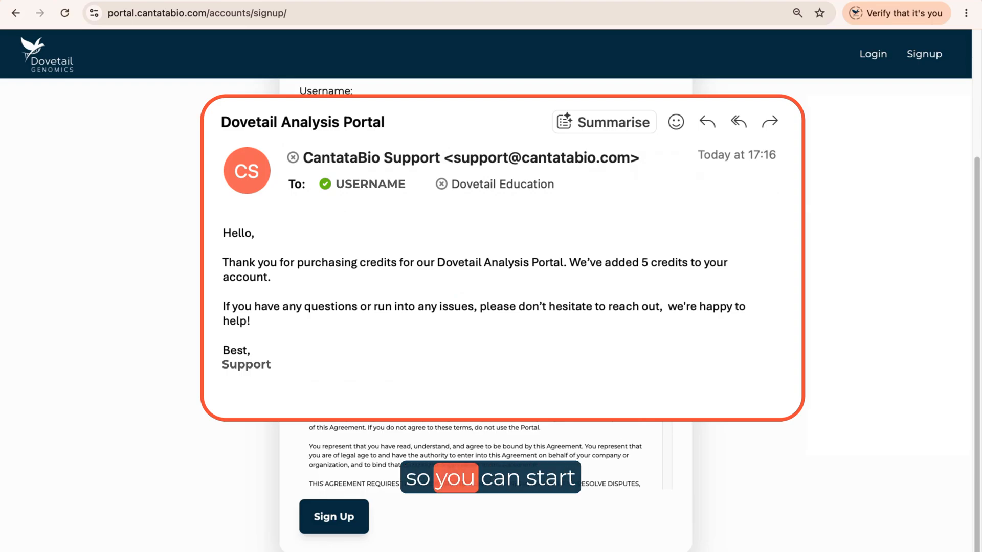
{"action": "left_click", "coordinate": [868, 59]}
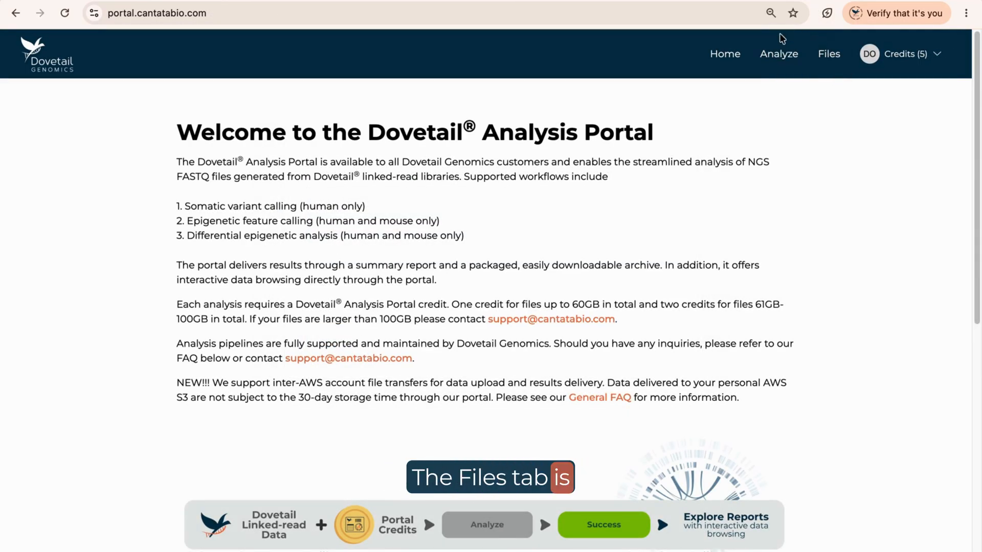
Sync the portal's files with the S3 path s3://dovetail-tutorial-data/capture
{"action": "left_click", "coordinate": [833, 66]}
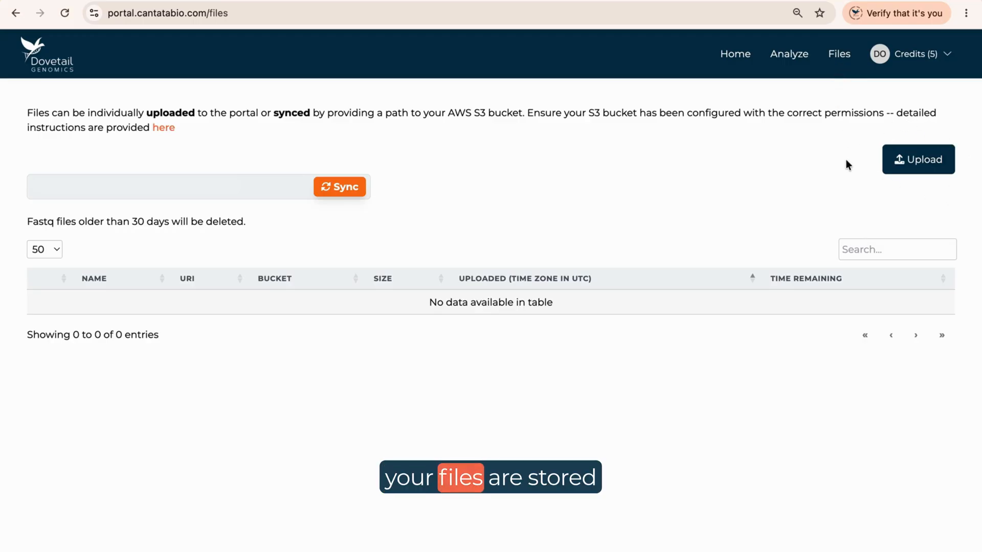
{"action": "left_click", "coordinate": [259, 189]}
{"action": "type", "text": "s3://dovetail-tutorial-data/capture"}
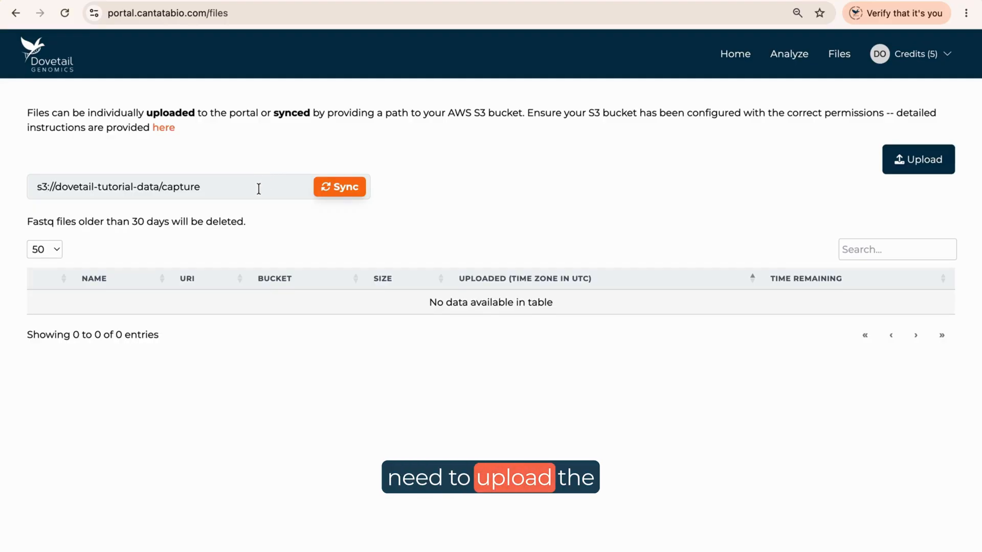
{"action": "left_click", "coordinate": [338, 189]}
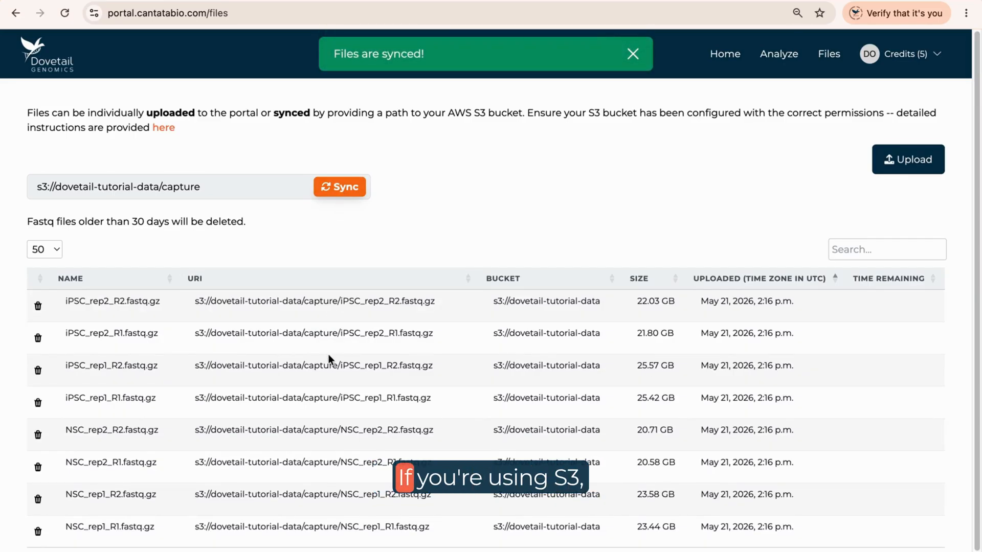
Review the FAQ instructions for using a personal S3 bucket and the retention notice for FASTQ files
{"action": "scroll", "coordinate": [328, 355], "scroll_direction": "down", "scroll_amount": 1}
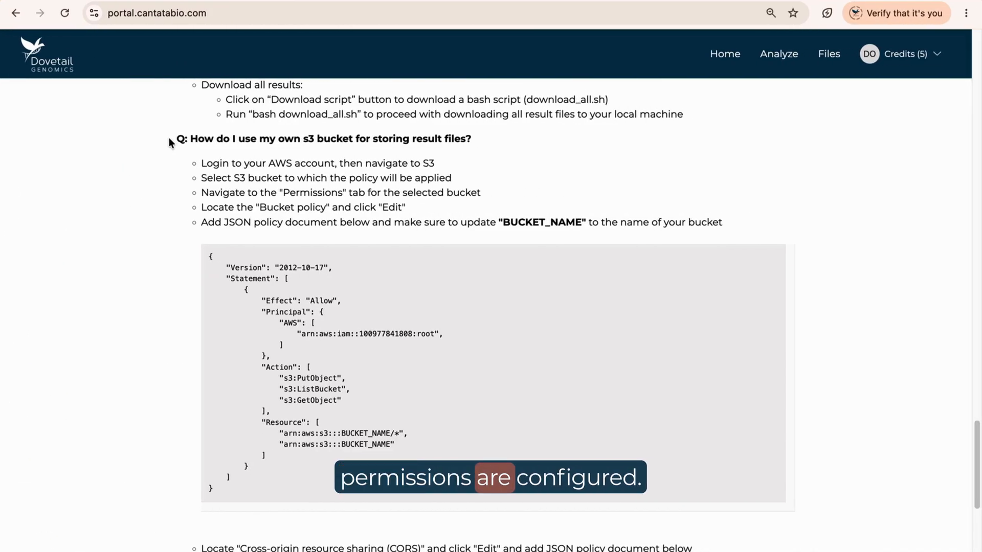
{"action": "left_click_drag", "start_coordinate": [169, 138], "coordinate": [489, 136]}
{"action": "scroll", "coordinate": [489, 136], "scroll_direction": "down", "scroll_amount": 5}
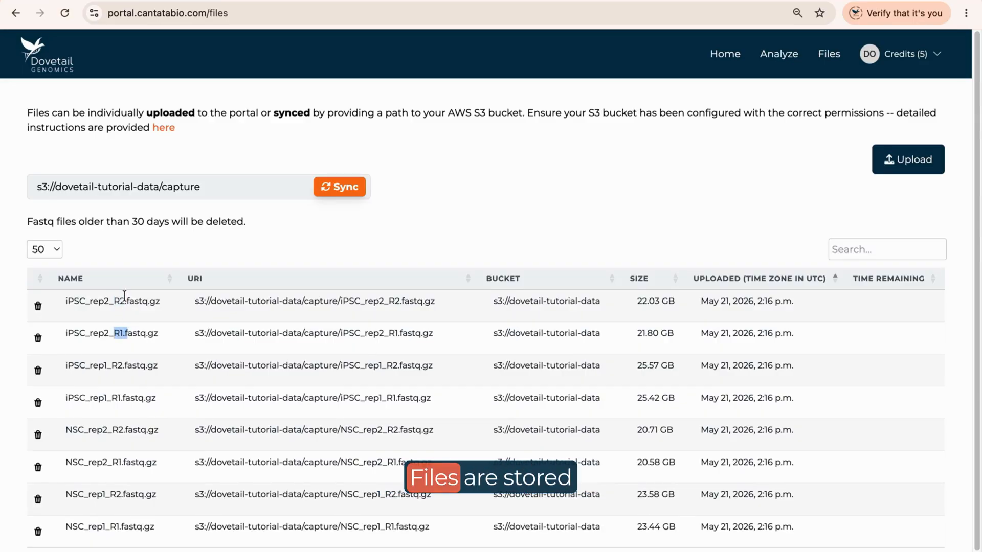
{"action": "left_click_drag", "start_coordinate": [27, 226], "coordinate": [247, 219]}
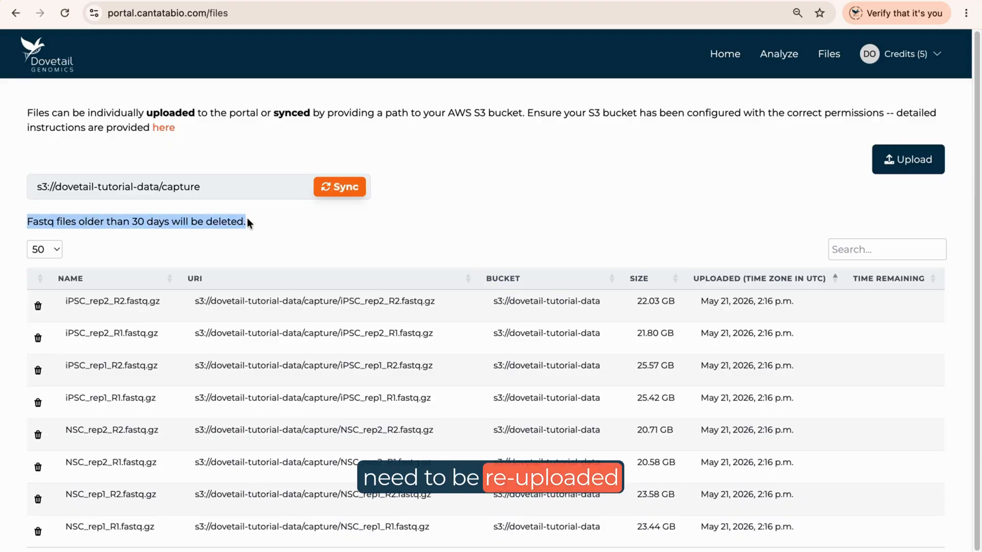
{"action": "left_click", "coordinate": [247, 218]}
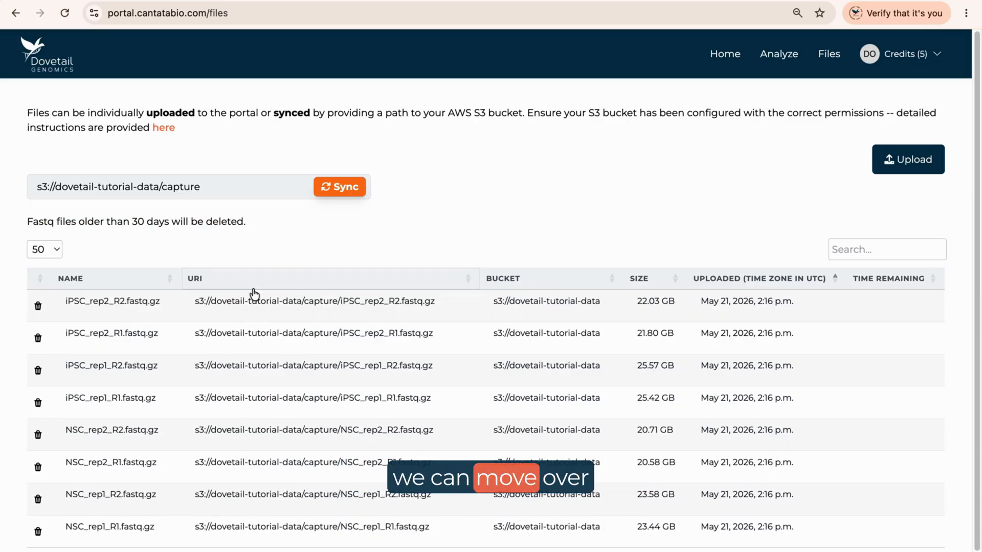
Open the NSC_replicate2 analysis run and look through its summary report
{"action": "left_click", "coordinate": [780, 55]}
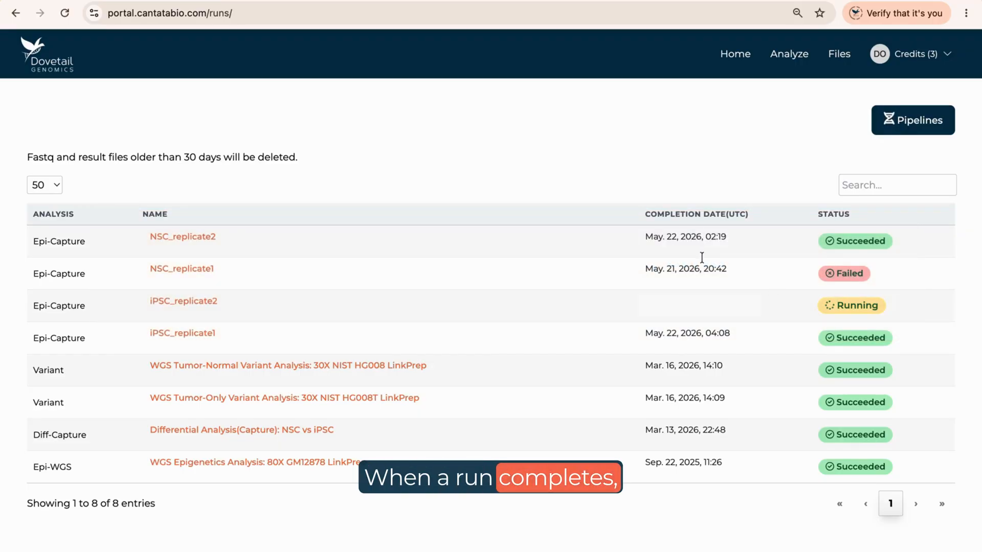
{"action": "left_click", "coordinate": [181, 239]}
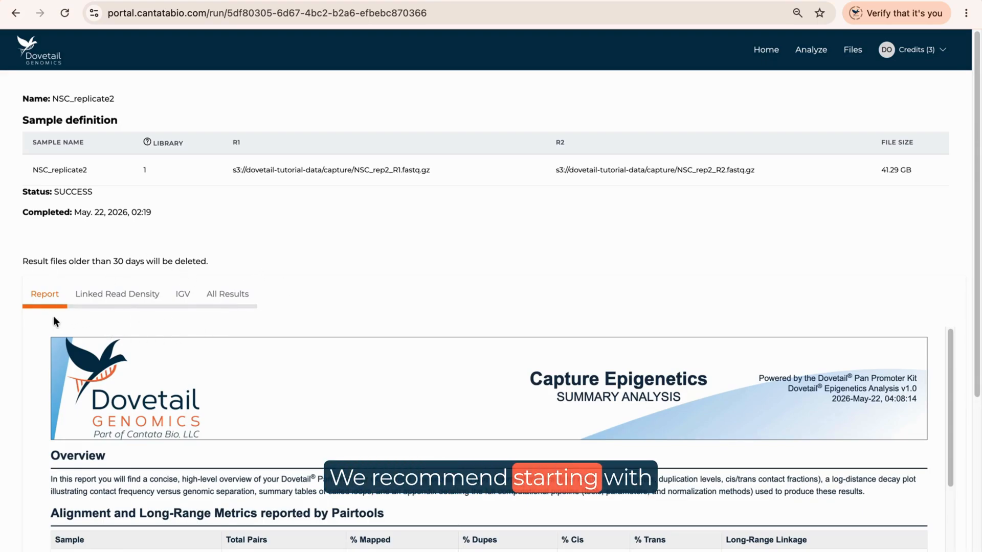
{"action": "scroll", "coordinate": [105, 402], "scroll_direction": "down", "scroll_amount": 10}
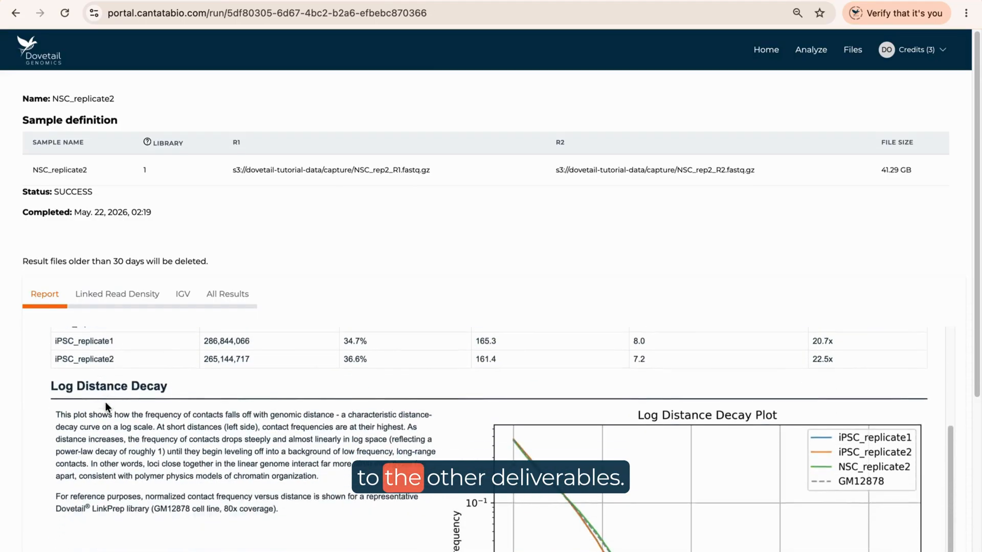
{"action": "scroll", "coordinate": [106, 402], "scroll_direction": "up", "scroll_amount": 10}
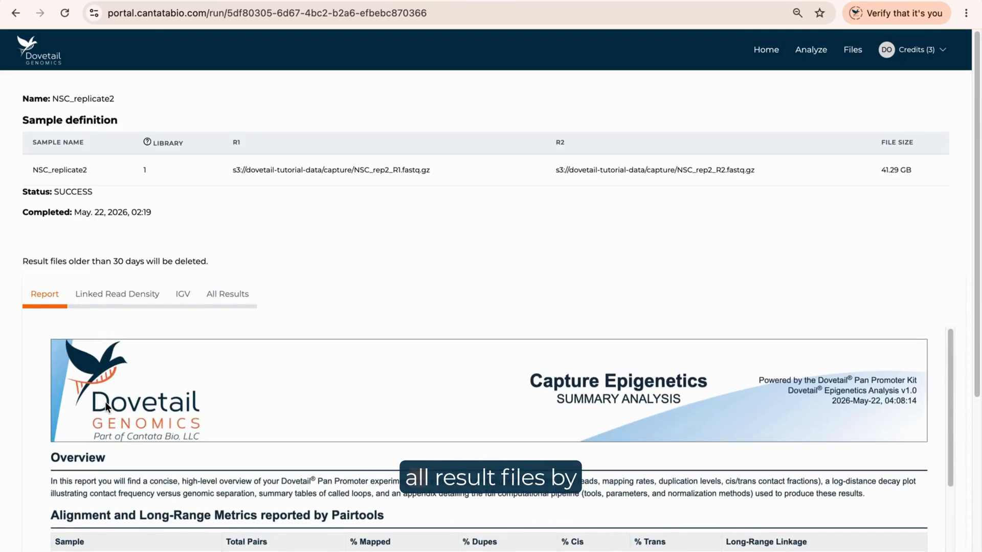
View the full list of result files for NSC_replicate2 and examine the result retention notice
{"action": "left_click", "coordinate": [227, 302]}
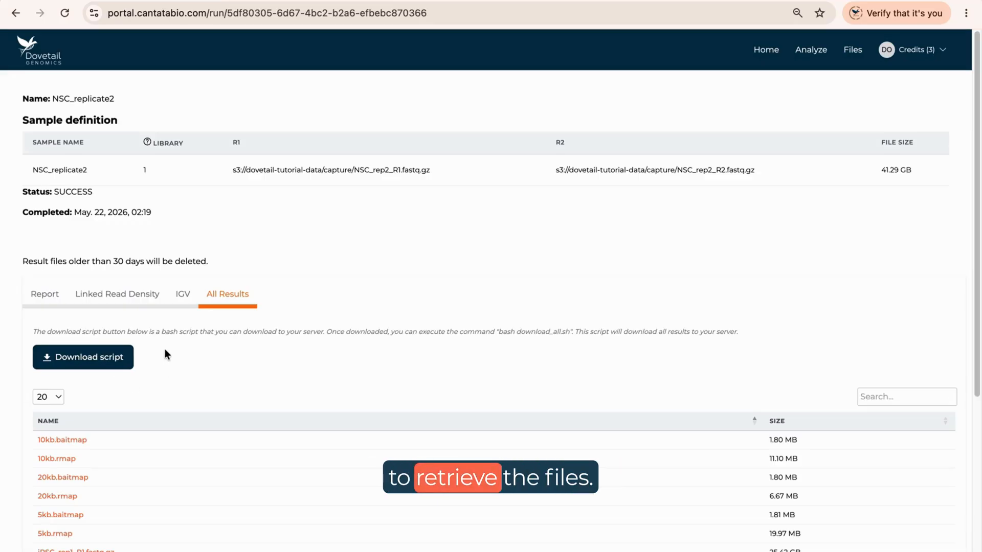
{"action": "left_click_drag", "start_coordinate": [20, 260], "coordinate": [222, 263]}
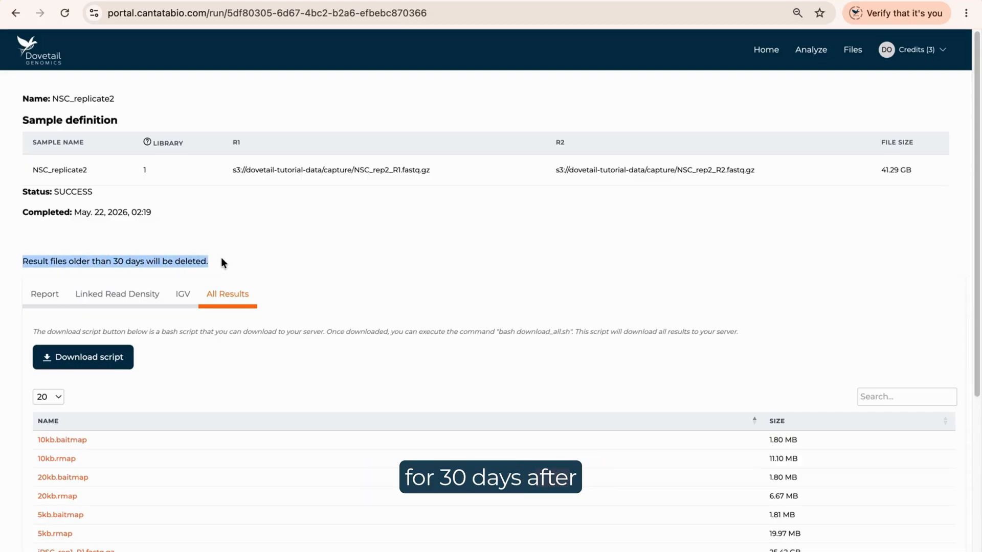
{"action": "left_click", "coordinate": [222, 259]}
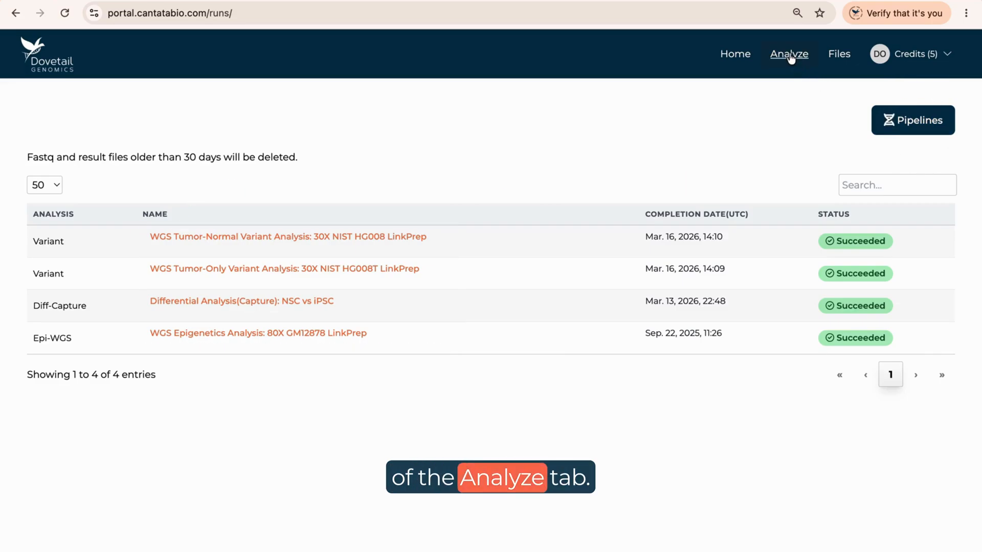
Open the available pipelines and review the Variant, Epigenetic Feature and Differential Epigenetic Analysis workflows
{"action": "left_click", "coordinate": [914, 121]}
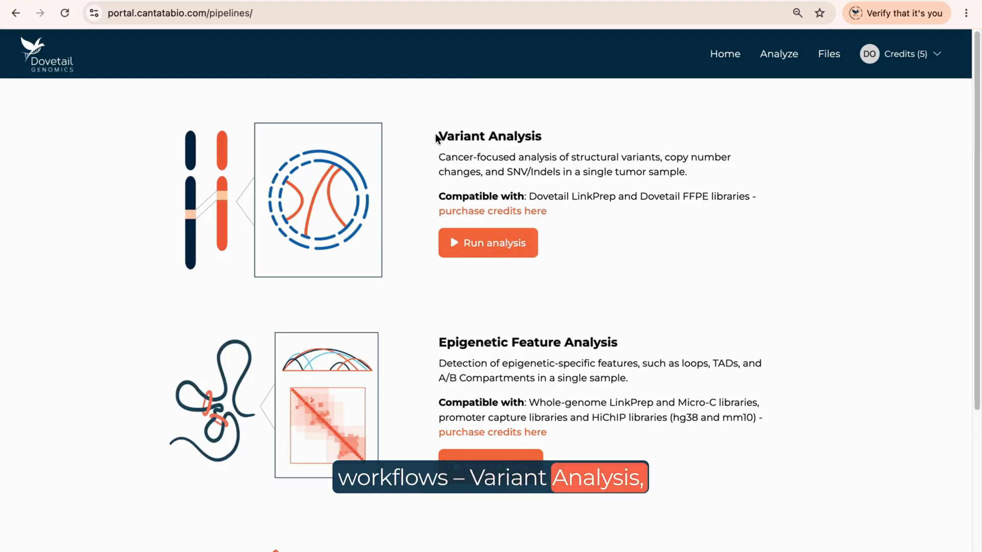
{"action": "left_click_drag", "start_coordinate": [439, 136], "coordinate": [548, 140]}
{"action": "left_click", "coordinate": [547, 140]}
{"action": "scroll", "coordinate": [547, 140], "scroll_direction": "down", "scroll_amount": 3}
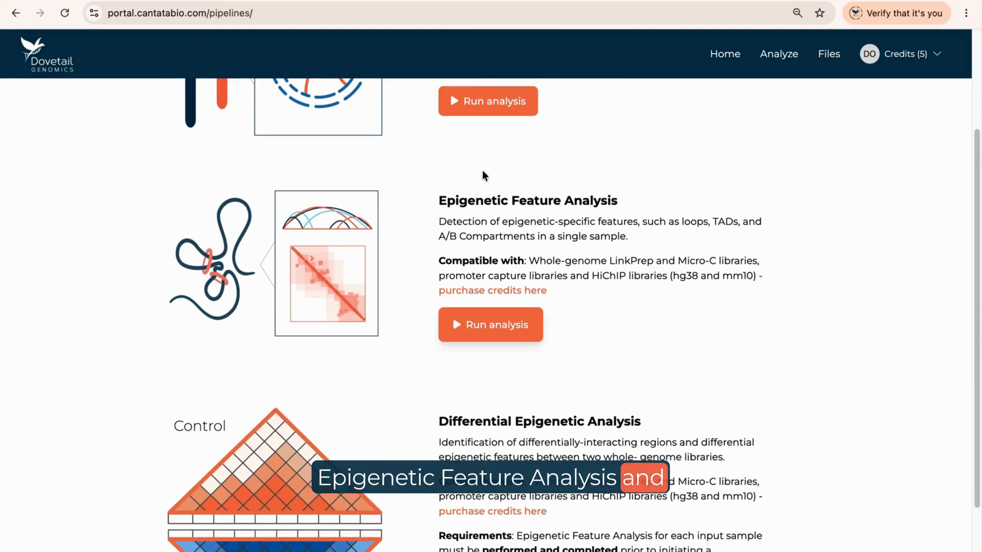
{"action": "left_click_drag", "start_coordinate": [438, 199], "coordinate": [618, 201]}
{"action": "left_click", "coordinate": [618, 201]}
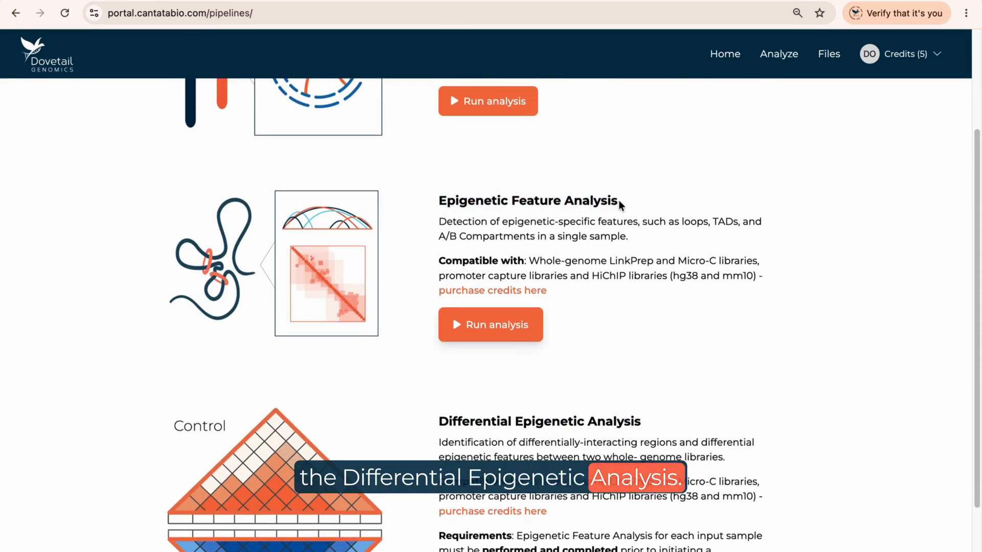
{"action": "scroll", "coordinate": [588, 215], "scroll_direction": "down", "scroll_amount": 2}
{"action": "left_click_drag", "start_coordinate": [438, 322], "coordinate": [644, 332]}
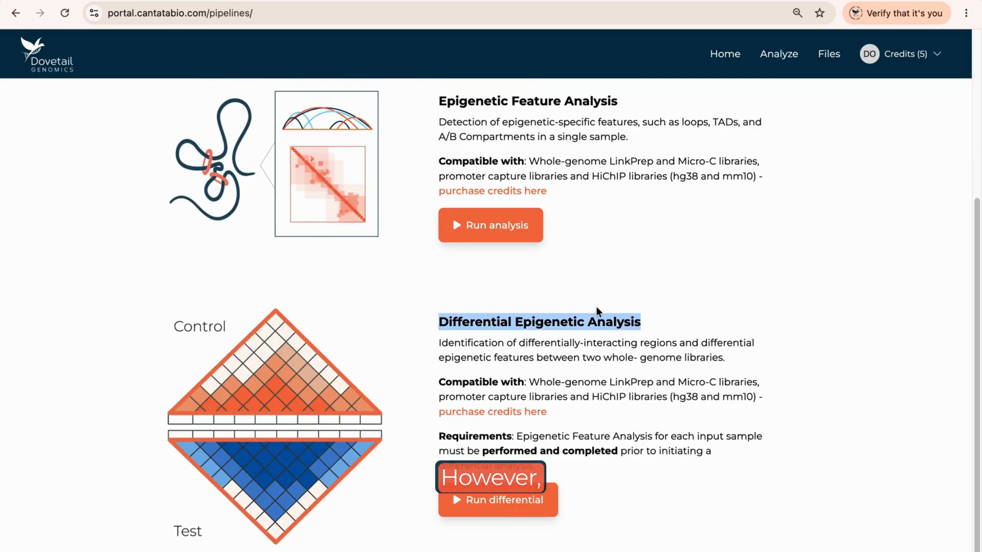
Check the requirements for Differential Epigenetic Analysis and the prerequisite Epigenetic Feature Analysis workflow
{"action": "scroll", "coordinate": [553, 353], "scroll_direction": "down", "scroll_amount": 1}
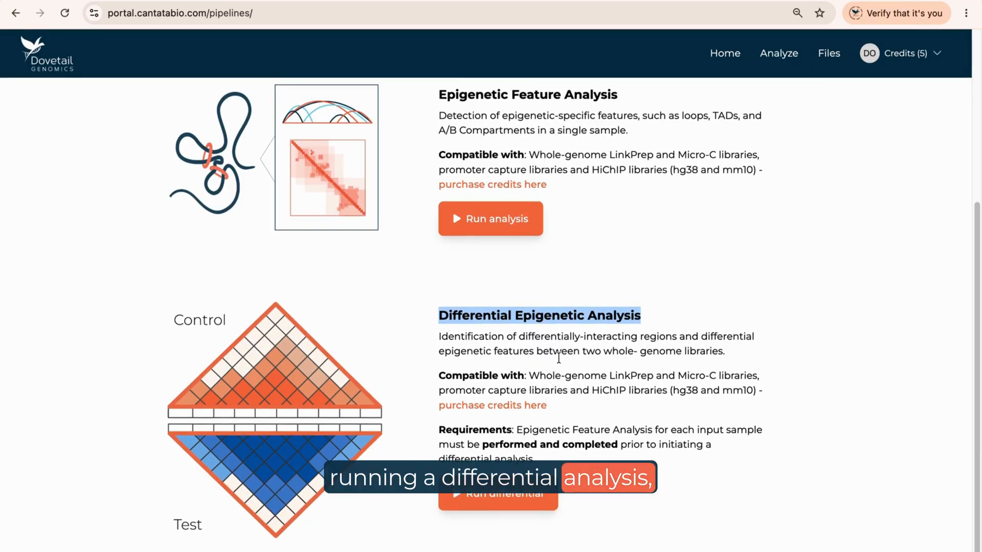
{"action": "scroll", "coordinate": [559, 358], "scroll_direction": "up", "scroll_amount": 5}
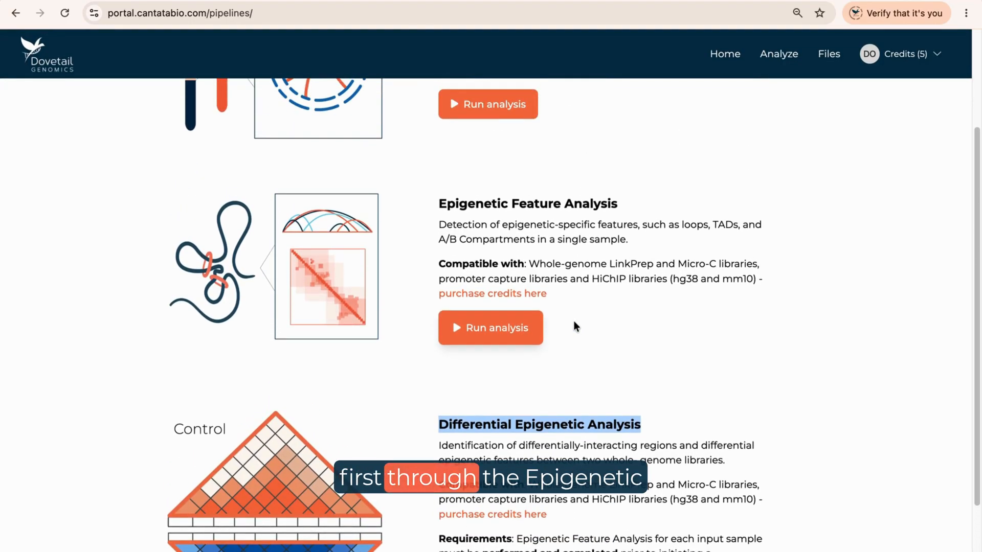
{"action": "left_click", "coordinate": [603, 268]}
{"action": "left_click_drag", "start_coordinate": [438, 203], "coordinate": [619, 208]}
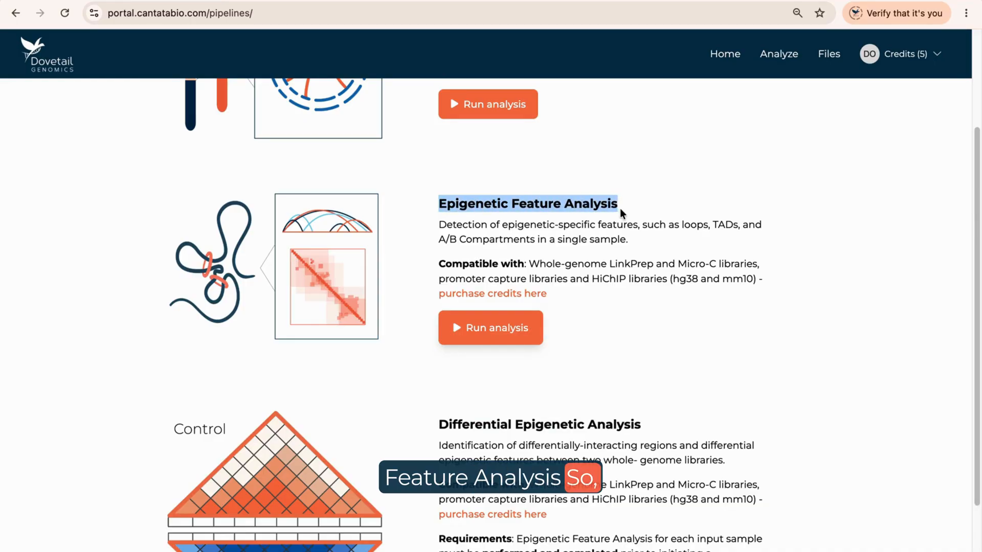
{"action": "left_click", "coordinate": [621, 208]}
{"action": "scroll", "coordinate": [614, 211], "scroll_direction": "down", "scroll_amount": 3}
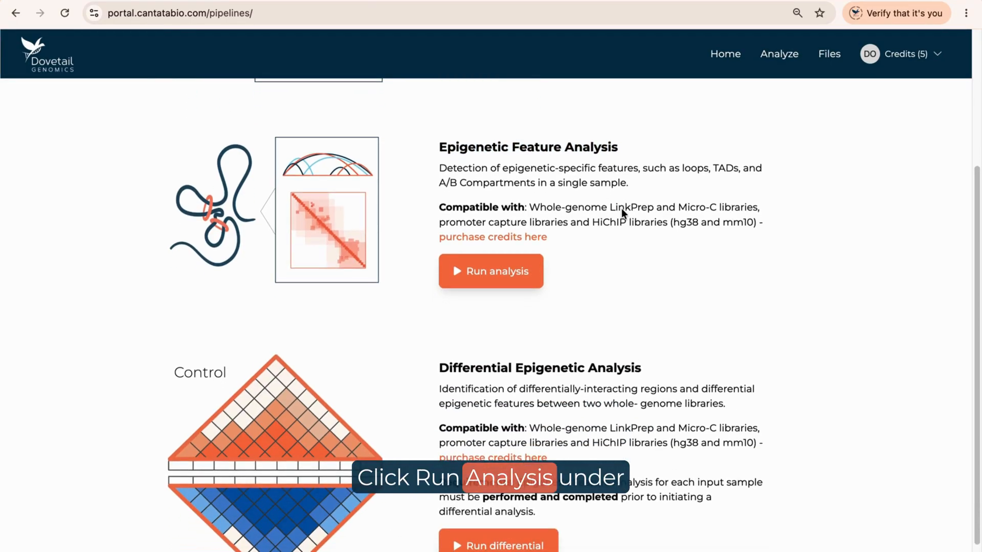
Start an Epigenetic Feature Analysis run and check the form's reference genome choices and output directory option
{"action": "left_click", "coordinate": [525, 266]}
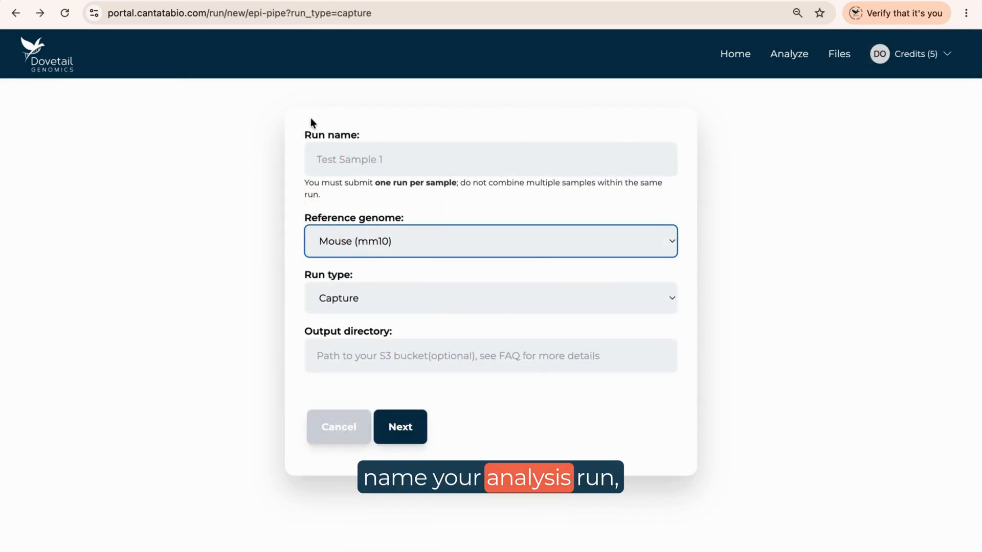
{"action": "left_click", "coordinate": [369, 235]}
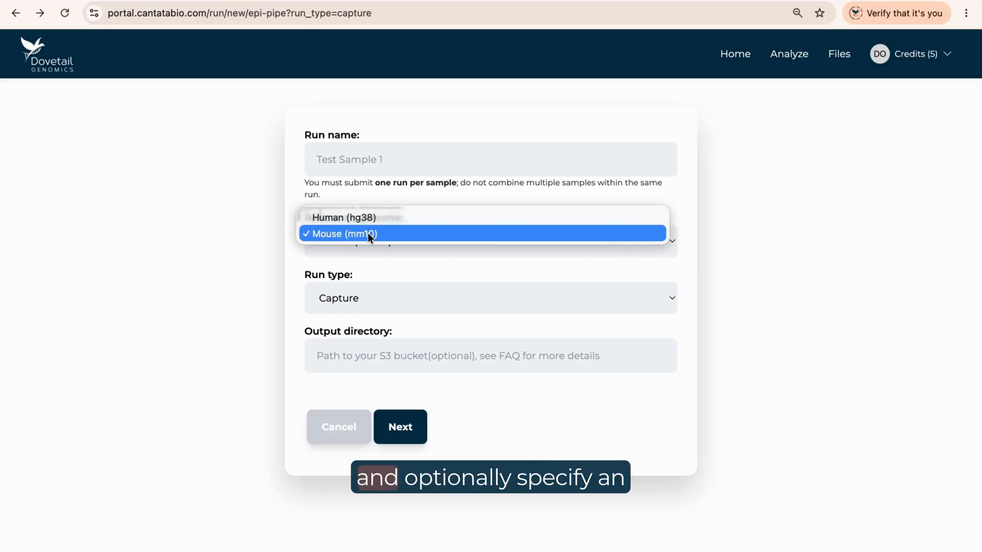
{"action": "left_click", "coordinate": [360, 348]}
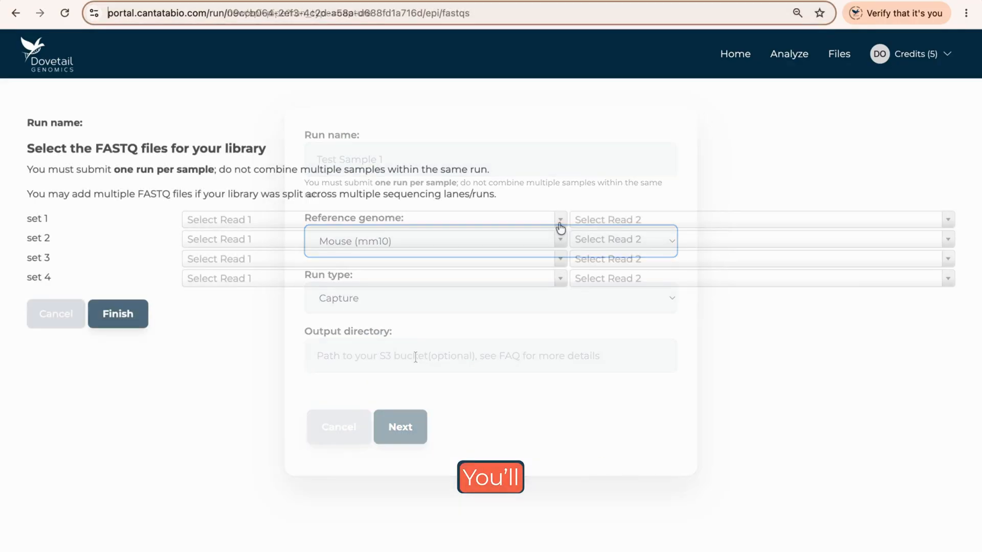
Assign iPSC_rep1_R1.fastq.gz as Read 1 and iPSC_rep1_R2.fastq.gz as Read 2 for set 1
{"action": "left_click", "coordinate": [560, 221]}
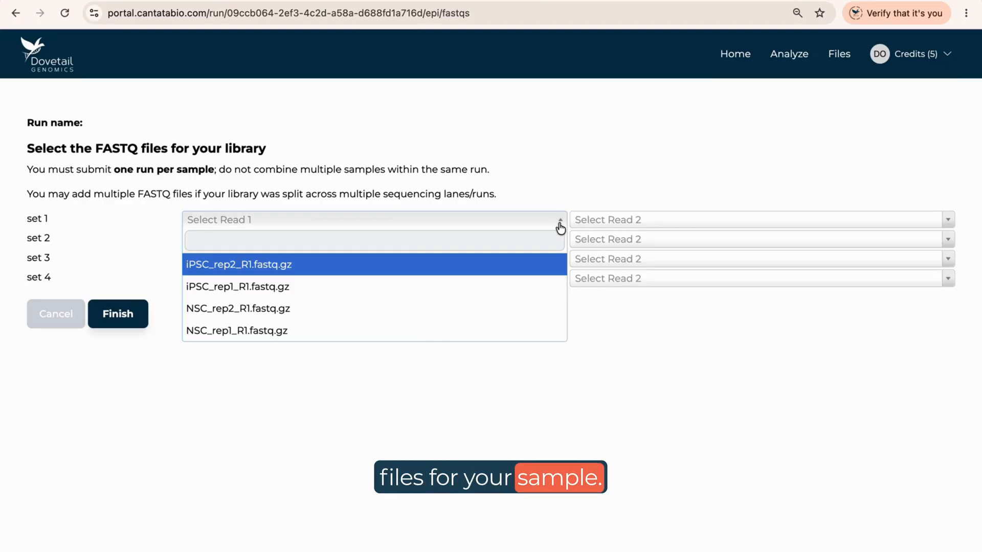
{"action": "left_click", "coordinate": [559, 286]}
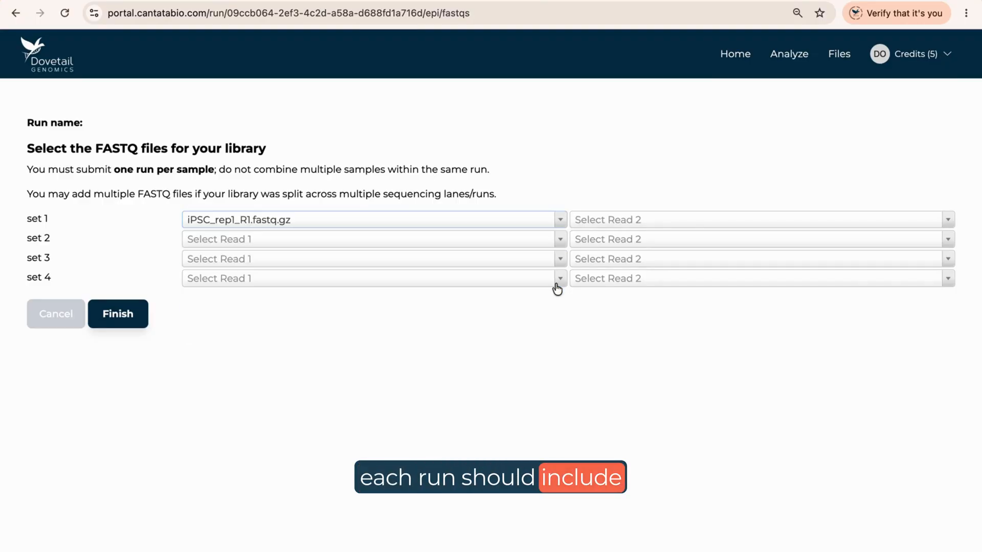
{"action": "left_click", "coordinate": [948, 221]}
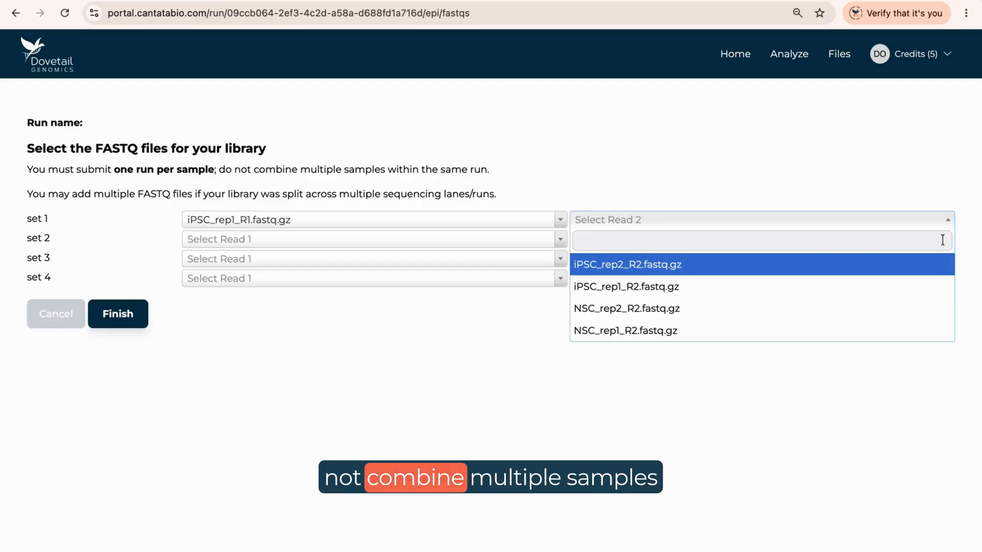
{"action": "left_click", "coordinate": [935, 288]}
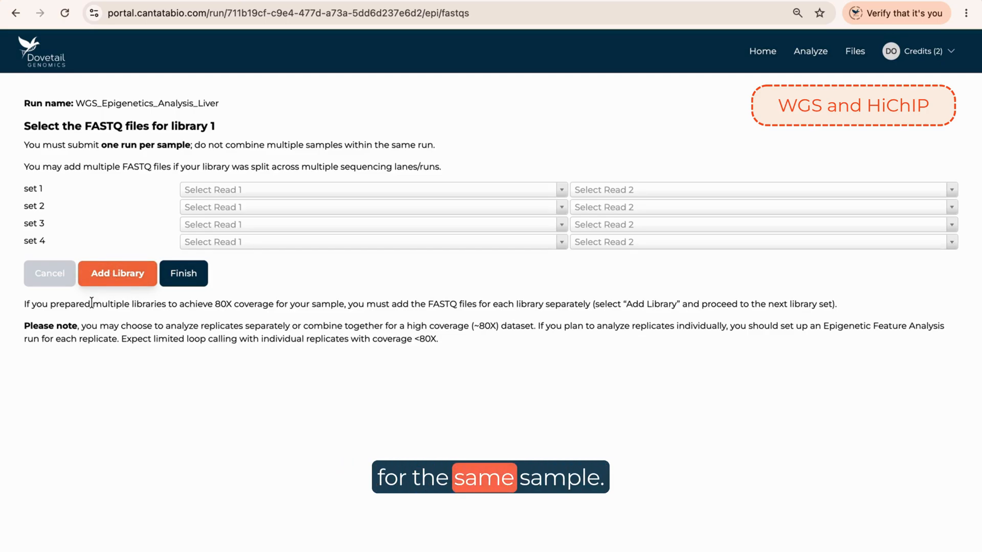
Examine the note about adding multiple libraries for the WGS_Epigenetics_Analysis_Liver run
{"action": "left_click_drag", "start_coordinate": [92, 303], "coordinate": [171, 303]}
{"action": "left_click", "coordinate": [171, 303]}
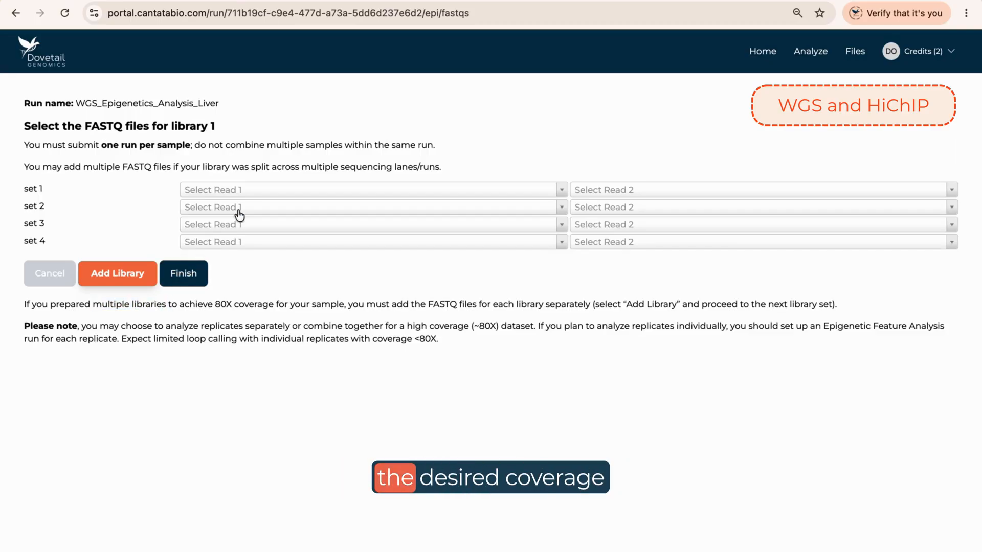
Assign liver_rep4.R1.fastq.gz and liver_rep4.R2.fastq.gz to set 1 of library 1 and add the library to the run
{"action": "left_click", "coordinate": [423, 194]}
{"action": "left_click", "coordinate": [426, 229]}
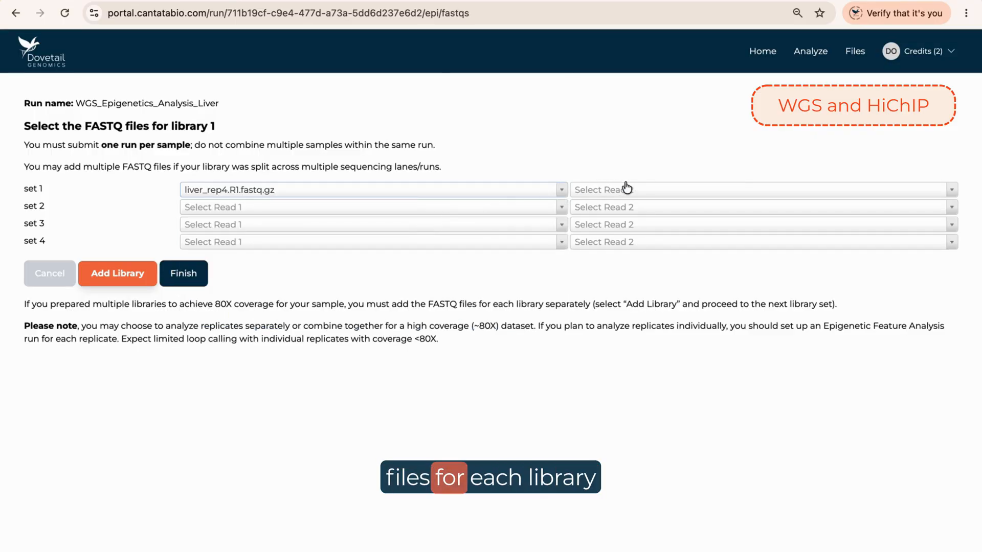
{"action": "left_click", "coordinate": [635, 193]}
{"action": "left_click", "coordinate": [636, 229]}
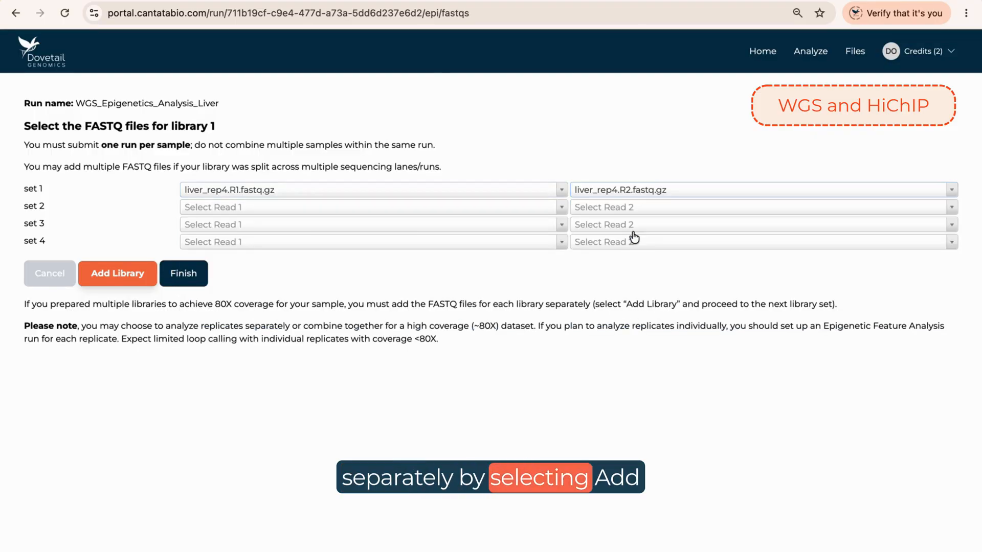
{"action": "left_click", "coordinate": [115, 278]}
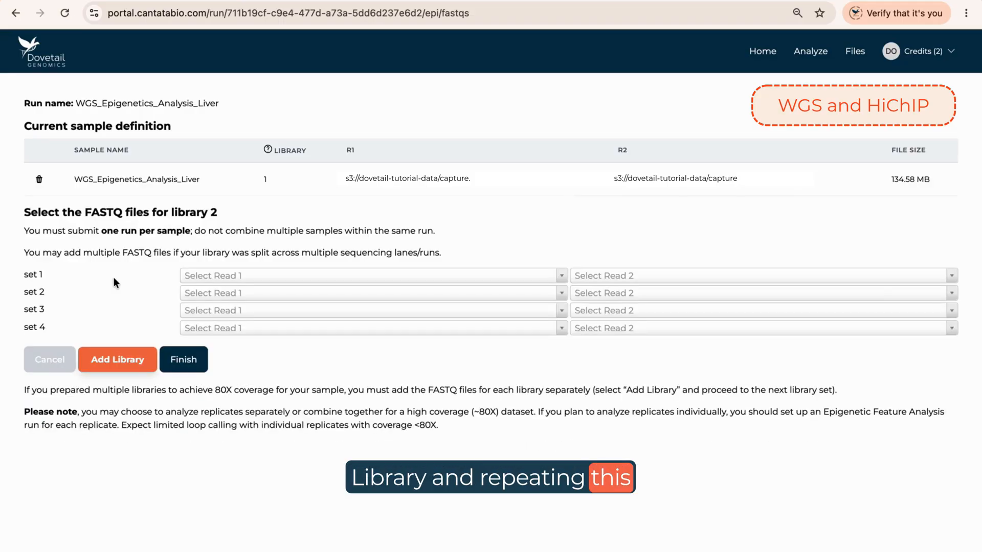
{"action": "left_click_drag", "start_coordinate": [171, 212], "coordinate": [218, 212]}
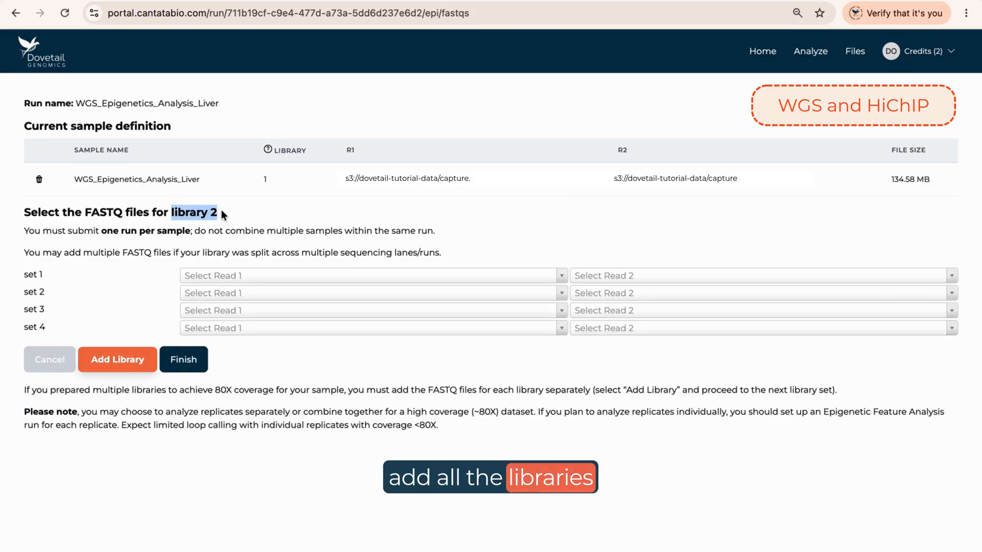
{"action": "left_click", "coordinate": [224, 214]}
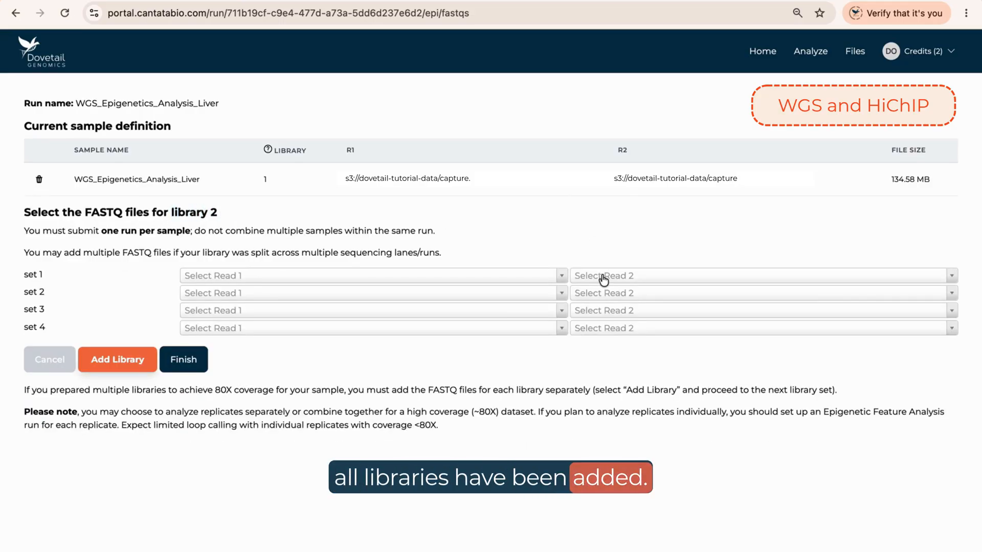
Finish the FASTQ selection and review the run summary, including the note about credit refunds
{"action": "left_click", "coordinate": [184, 359]}
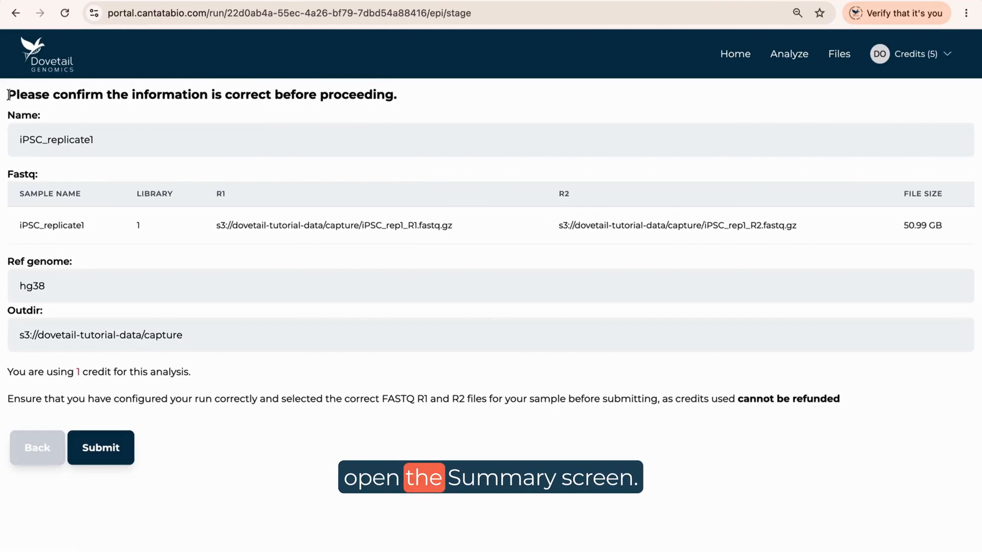
{"action": "left_click_drag", "start_coordinate": [8, 96], "coordinate": [403, 97]}
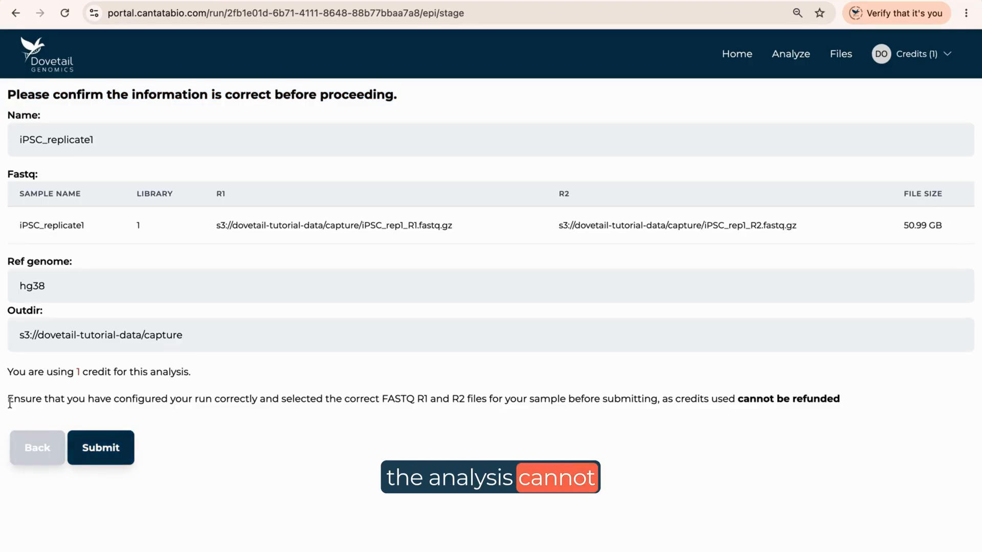
{"action": "left_click_drag", "start_coordinate": [7, 400], "coordinate": [14, 409]}
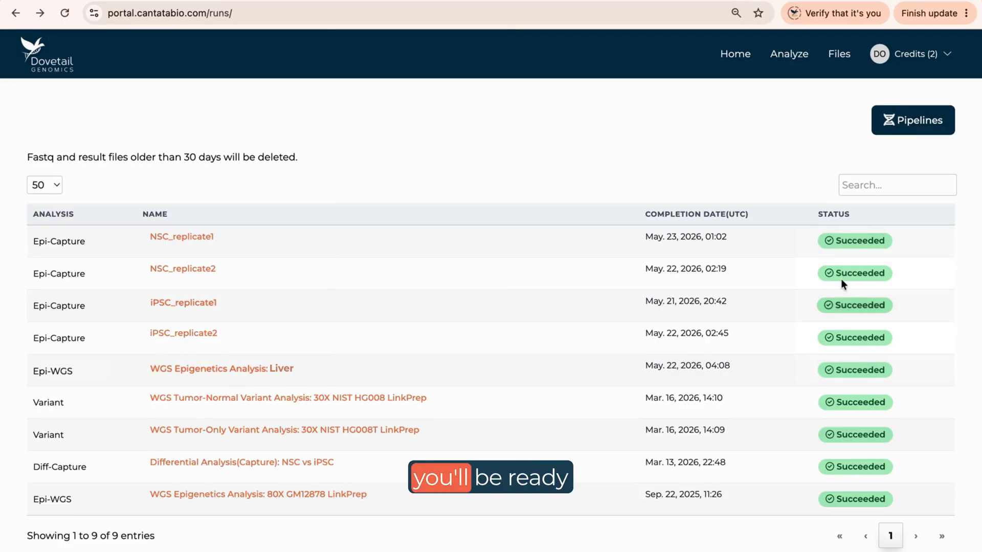
Start a Capture differential run named NSC_vs_iPSC_Capture_Differential_Epigenetic_Analysis with reference Human (hg38) and output directory s3://dovetail-tutorial-data/capture
{"action": "left_click", "coordinate": [888, 127]}
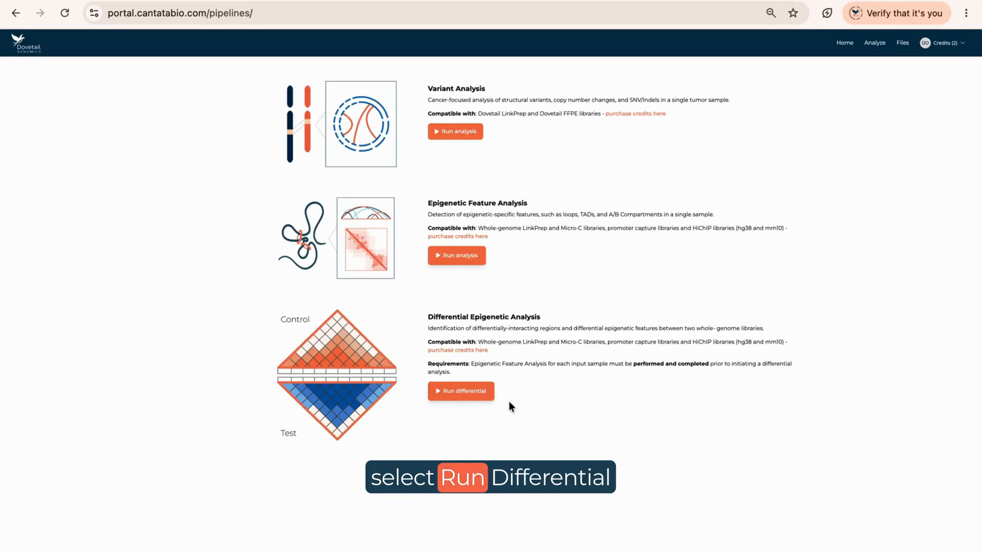
{"action": "left_click", "coordinate": [470, 392]}
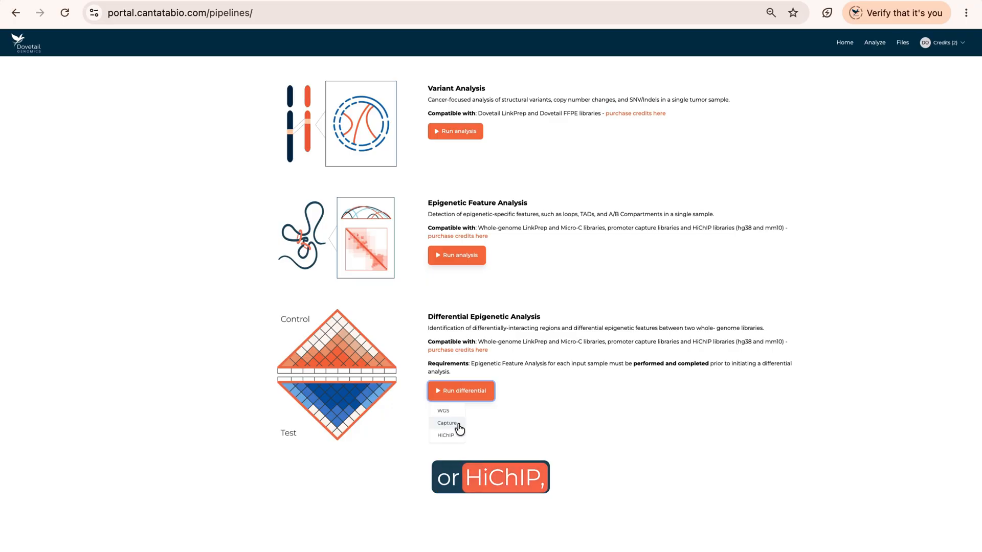
{"action": "left_click", "coordinate": [457, 424]}
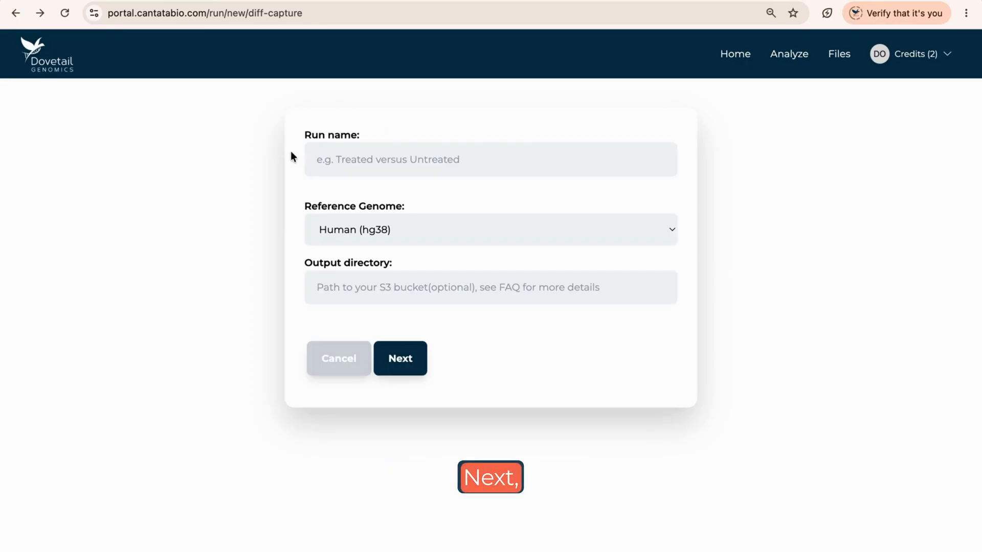
{"action": "left_click", "coordinate": [414, 227]}
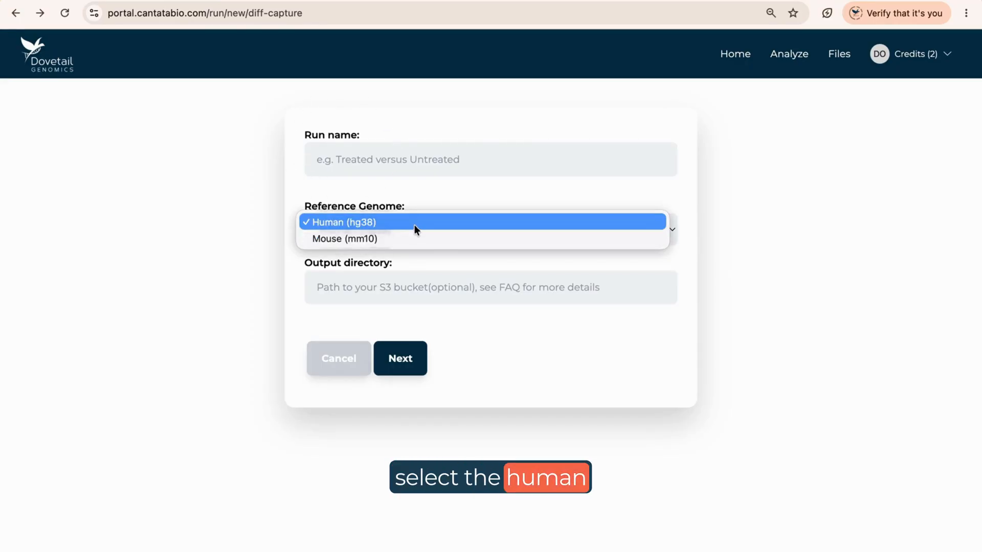
{"action": "left_click", "coordinate": [325, 285]}
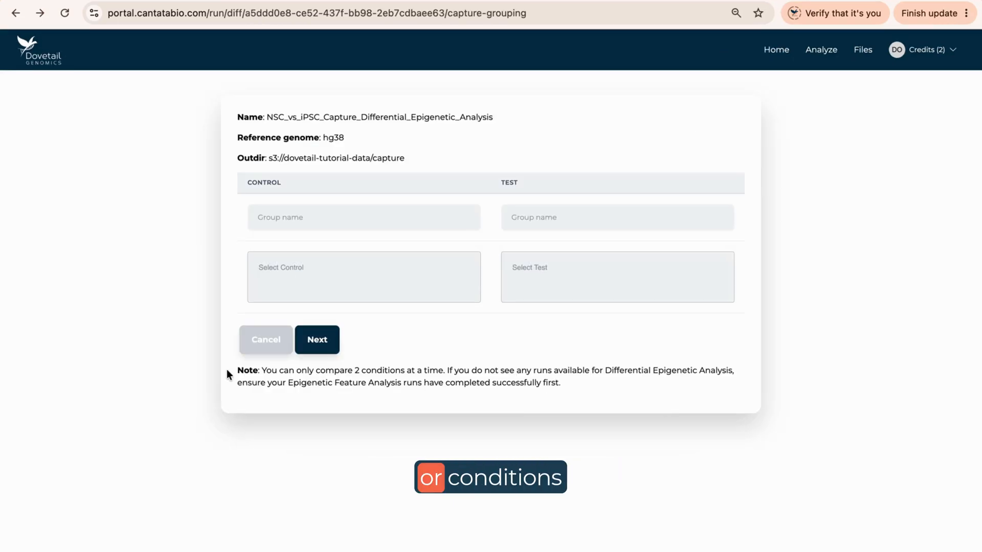
Check the note on comparing conditions, and name the control group iPSC and the test group NSC
{"action": "left_click_drag", "start_coordinate": [226, 369], "coordinate": [448, 373]}
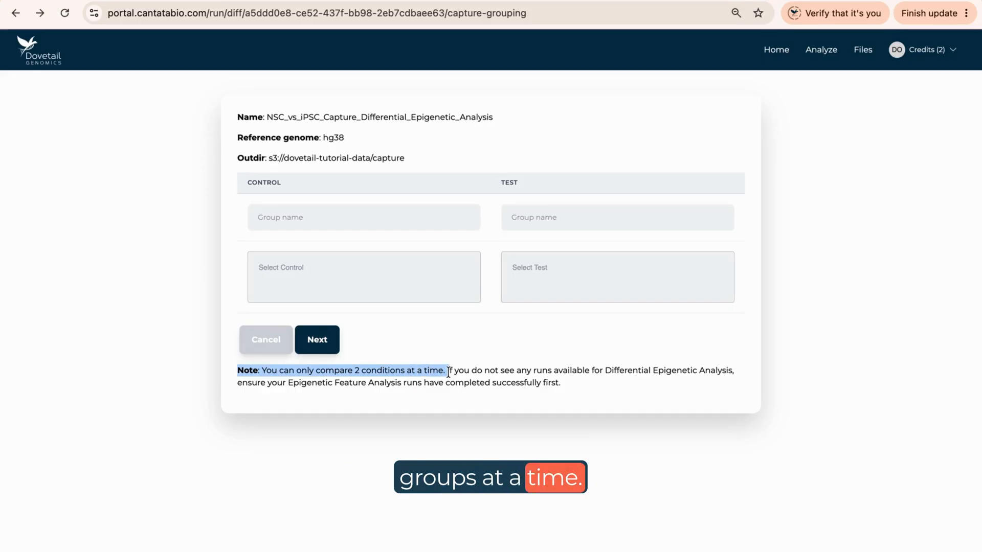
{"action": "left_click", "coordinate": [448, 372]}
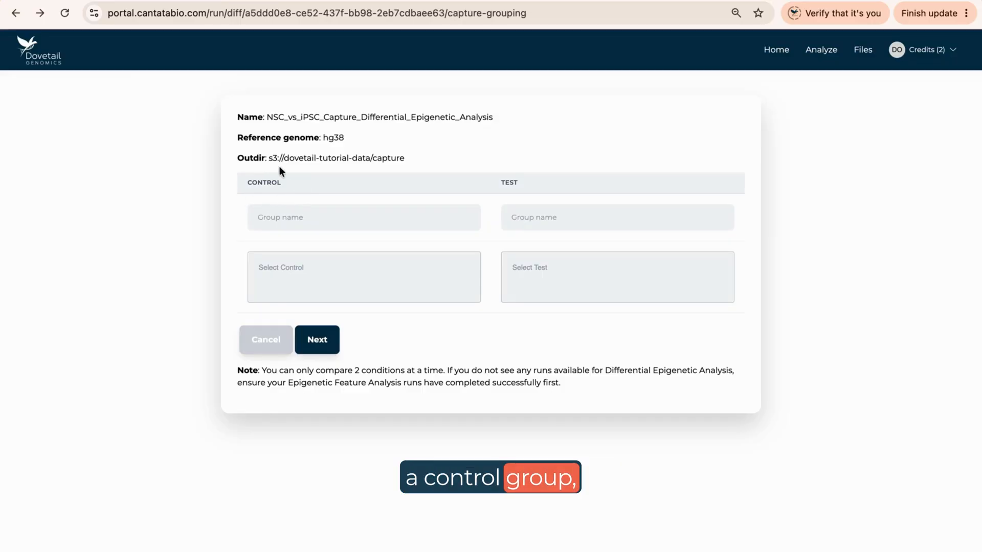
{"action": "left_click", "coordinate": [258, 219]}
{"action": "left_click", "coordinate": [329, 249]}
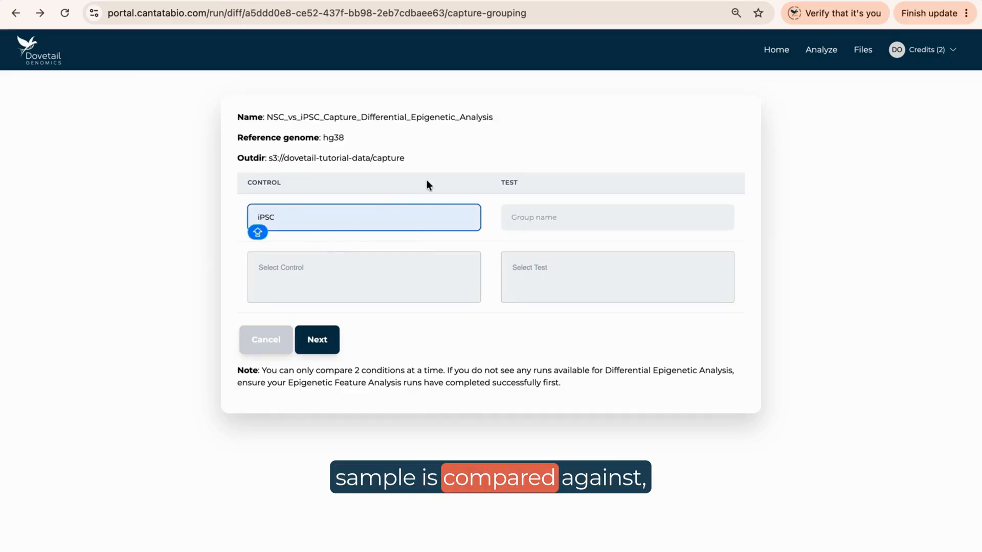
{"action": "left_click", "coordinate": [511, 196]}
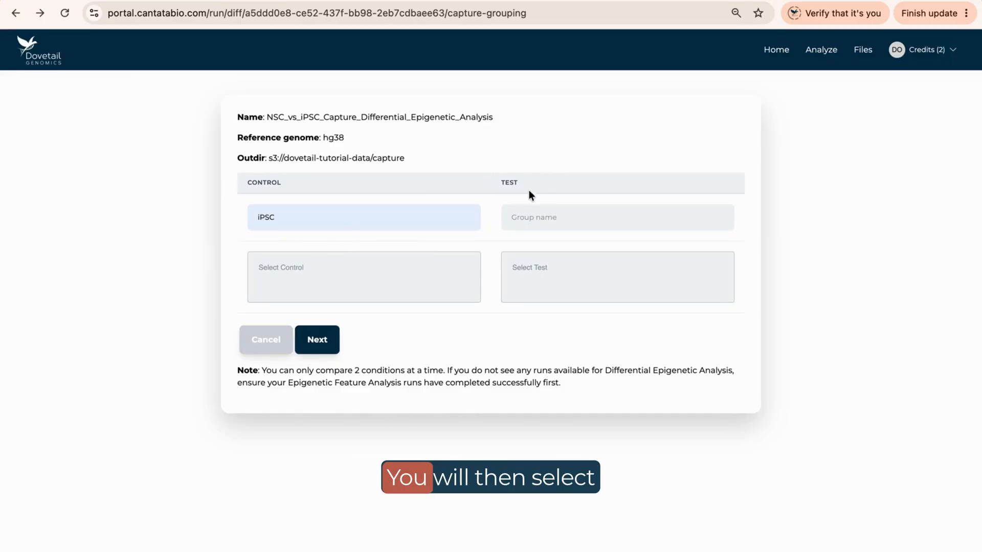
{"action": "left_click", "coordinate": [521, 216]}
{"action": "left_click", "coordinate": [588, 250]}
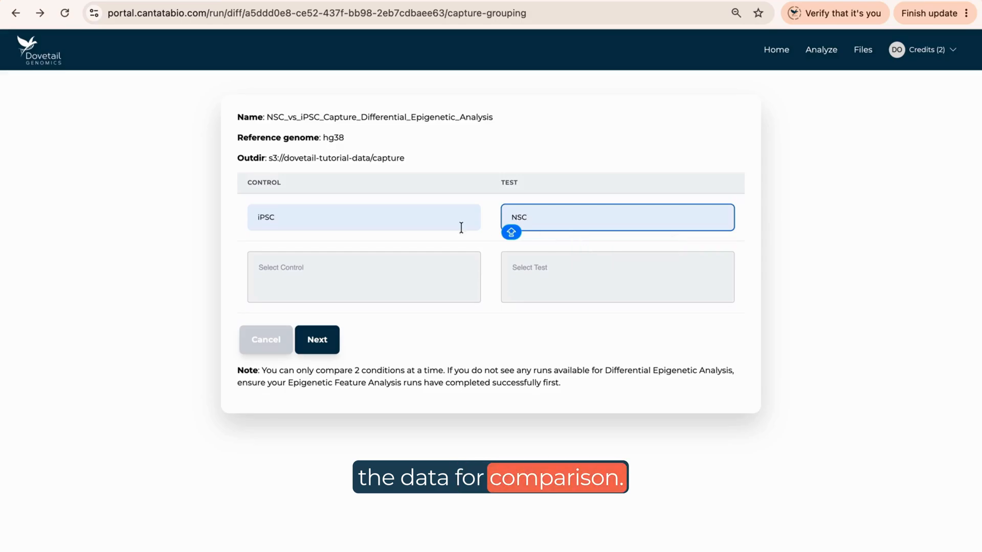
Select iPSC_replicate1 and iPSC_replicate2 as the control group's runs
{"action": "left_click", "coordinate": [262, 267]}
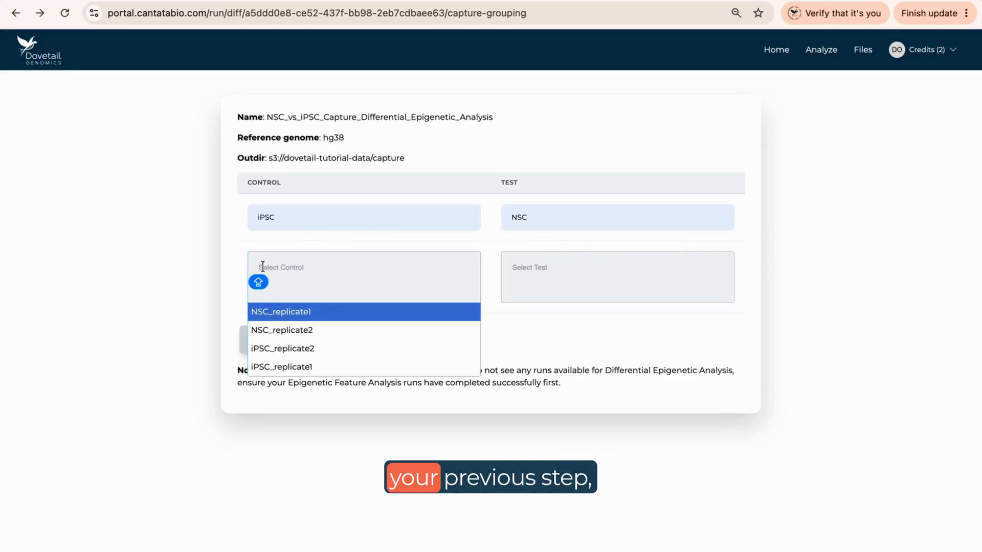
{"action": "left_click", "coordinate": [293, 367]}
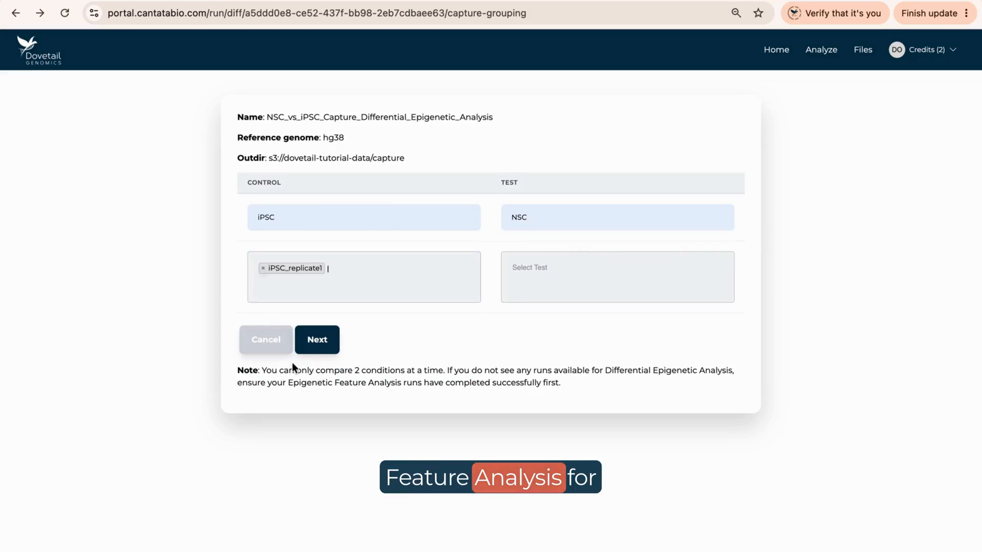
{"action": "left_click", "coordinate": [329, 268]}
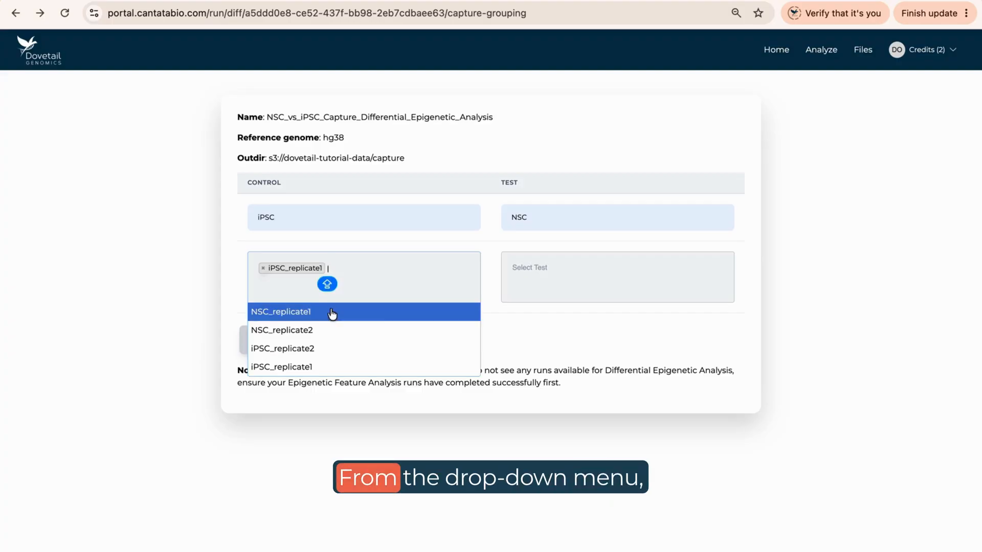
{"action": "left_click", "coordinate": [330, 350]}
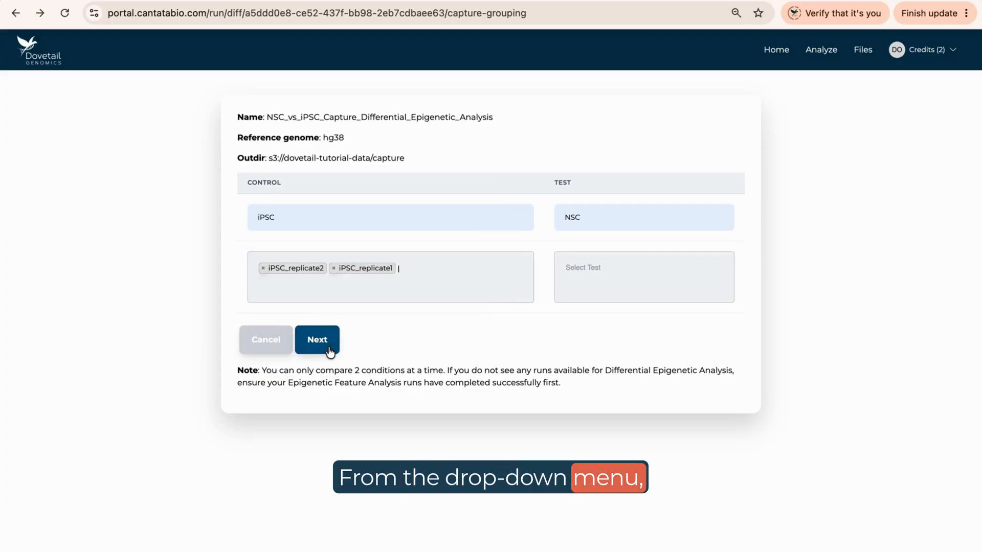
Select NSC_replicate1 and NSC_replicate2 as the test group's runs and continue to the regions of interest page
{"action": "left_click", "coordinate": [578, 274]}
{"action": "left_click", "coordinate": [586, 313]}
{"action": "left_click", "coordinate": [634, 280]}
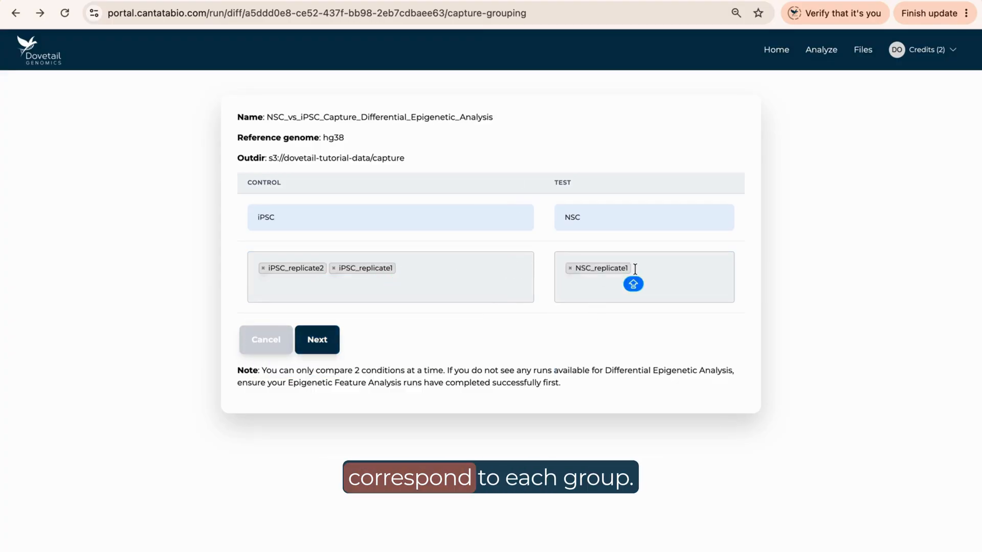
{"action": "left_click", "coordinate": [630, 335]}
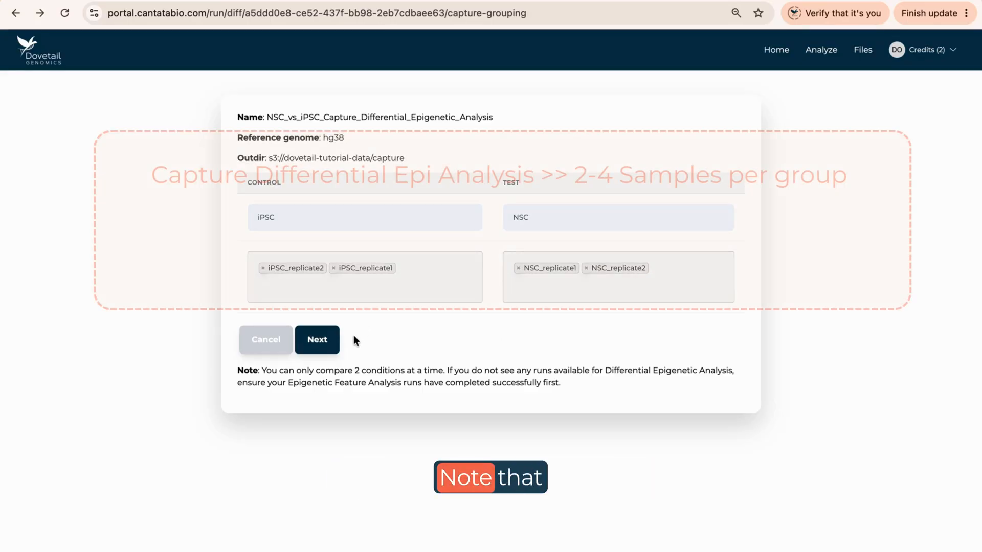
{"action": "left_click", "coordinate": [315, 353]}
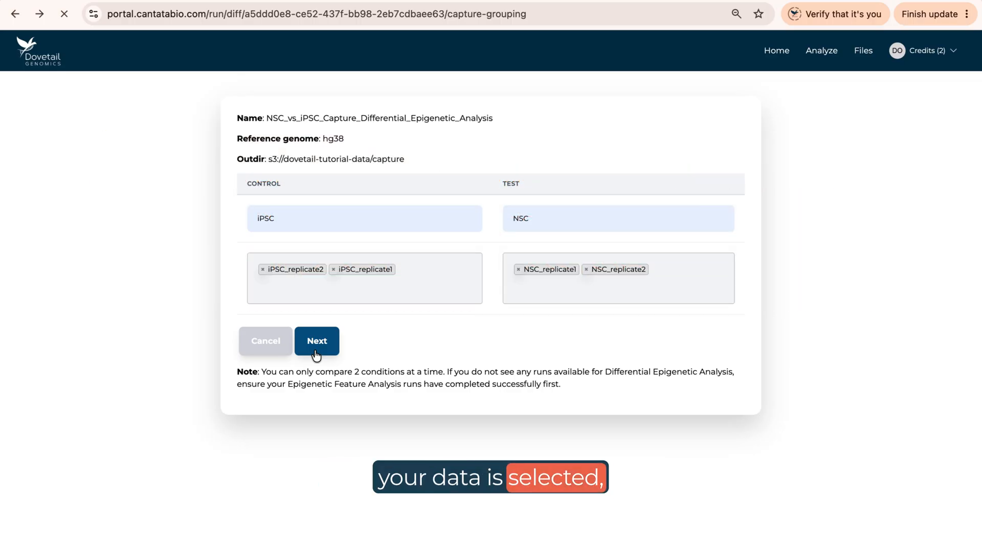
{"action": "left_click", "coordinate": [316, 353]}
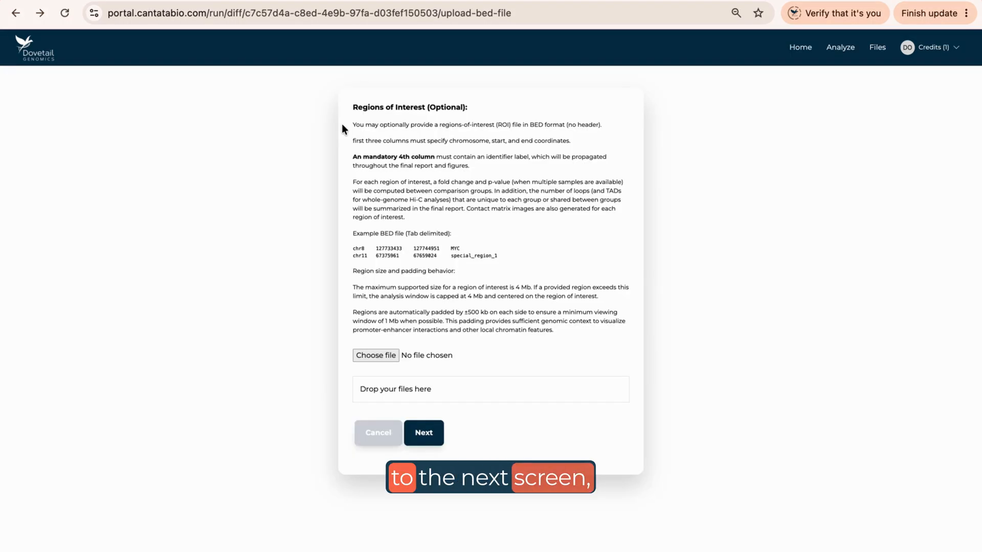
Check the guidance on the optional region of interest BED file and continue without providing one
{"action": "left_click_drag", "start_coordinate": [342, 127], "coordinate": [344, 131]}
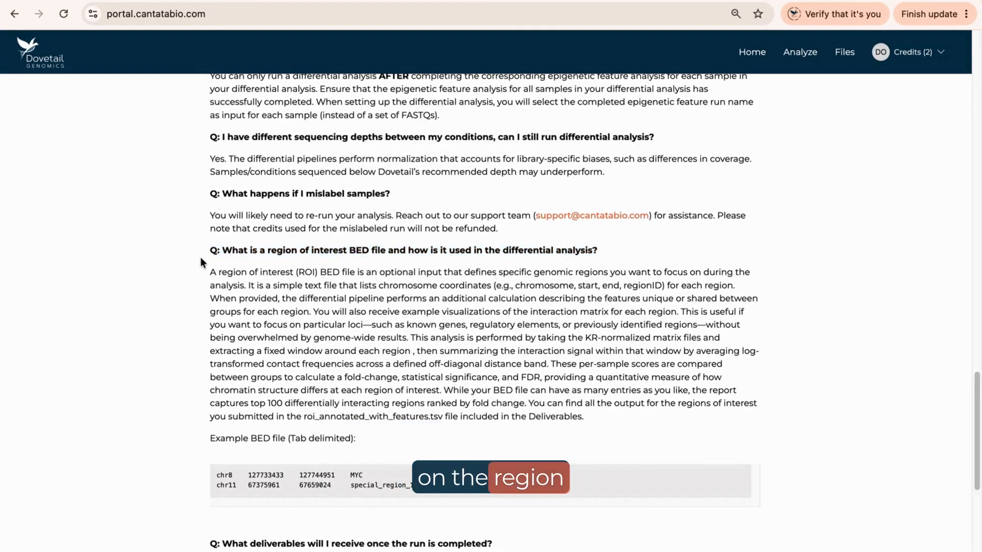
{"action": "scroll", "coordinate": [201, 262], "scroll_direction": "down", "scroll_amount": 3}
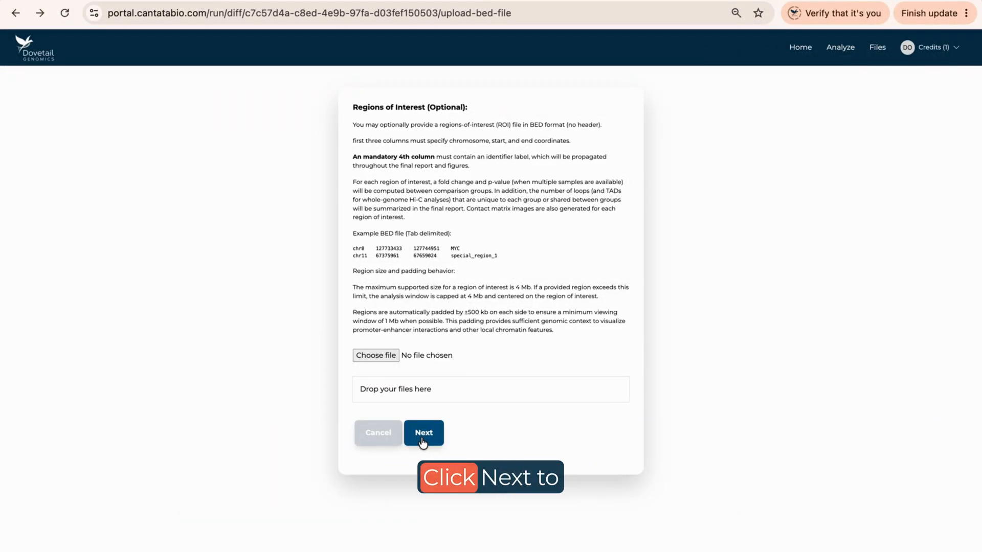
{"action": "left_click", "coordinate": [422, 440]}
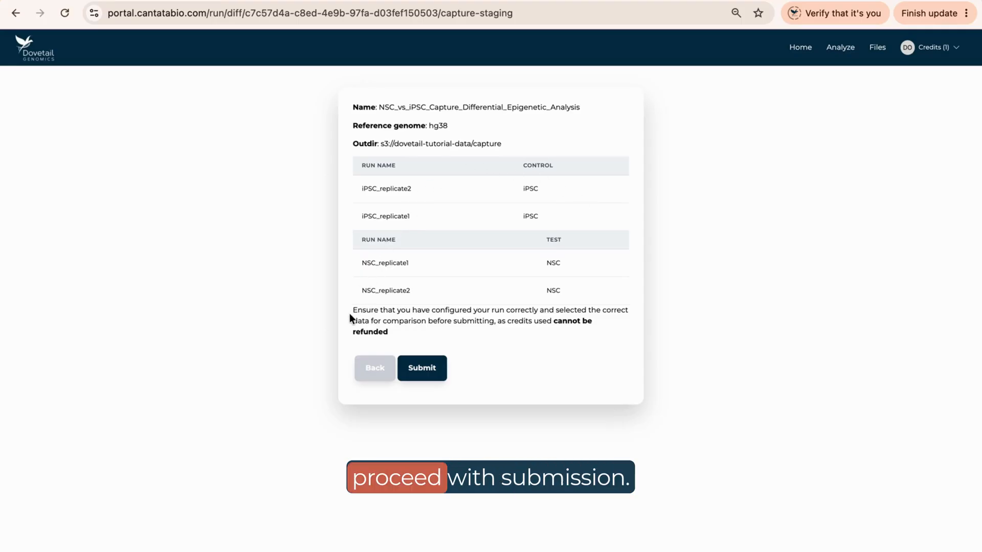
Review the note about configuration and credit refunds, and submit the NSC versus iPSC differential analysis
{"action": "left_click_drag", "start_coordinate": [351, 309], "coordinate": [395, 331]}
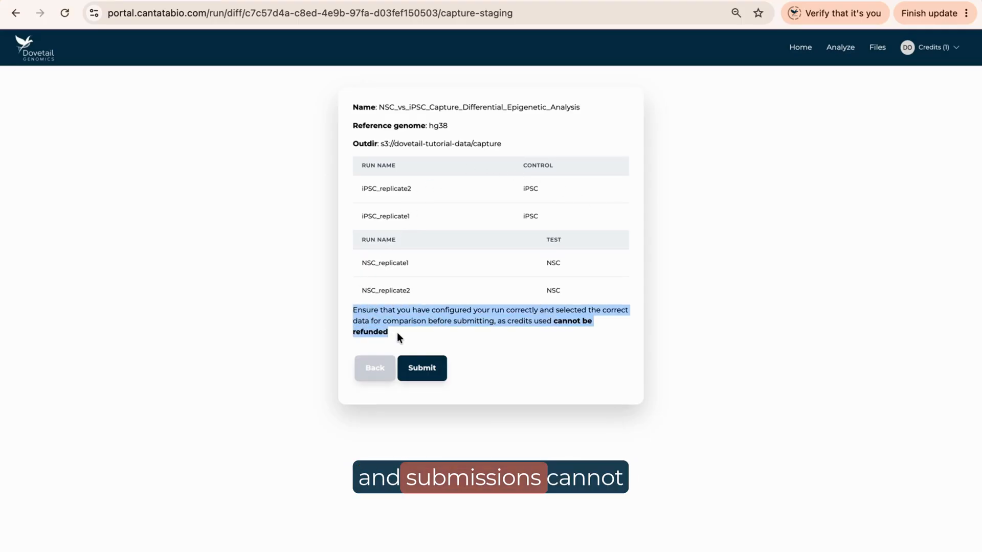
{"action": "left_click", "coordinate": [397, 333]}
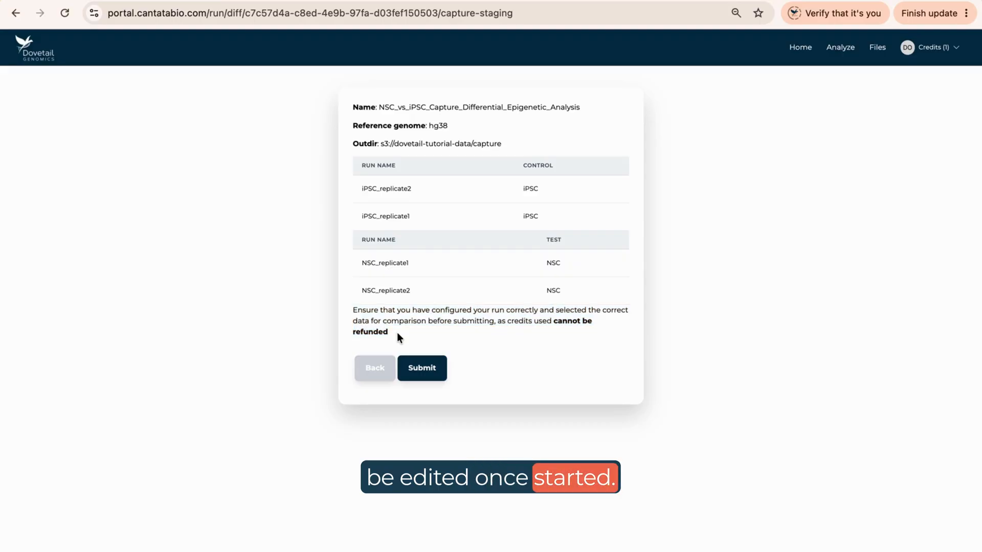
{"action": "left_click", "coordinate": [421, 383]}
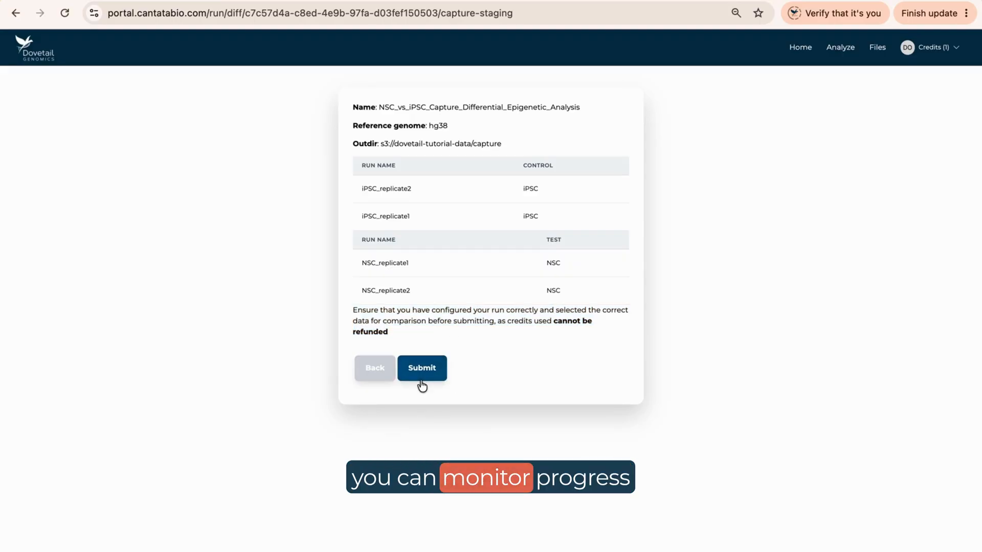